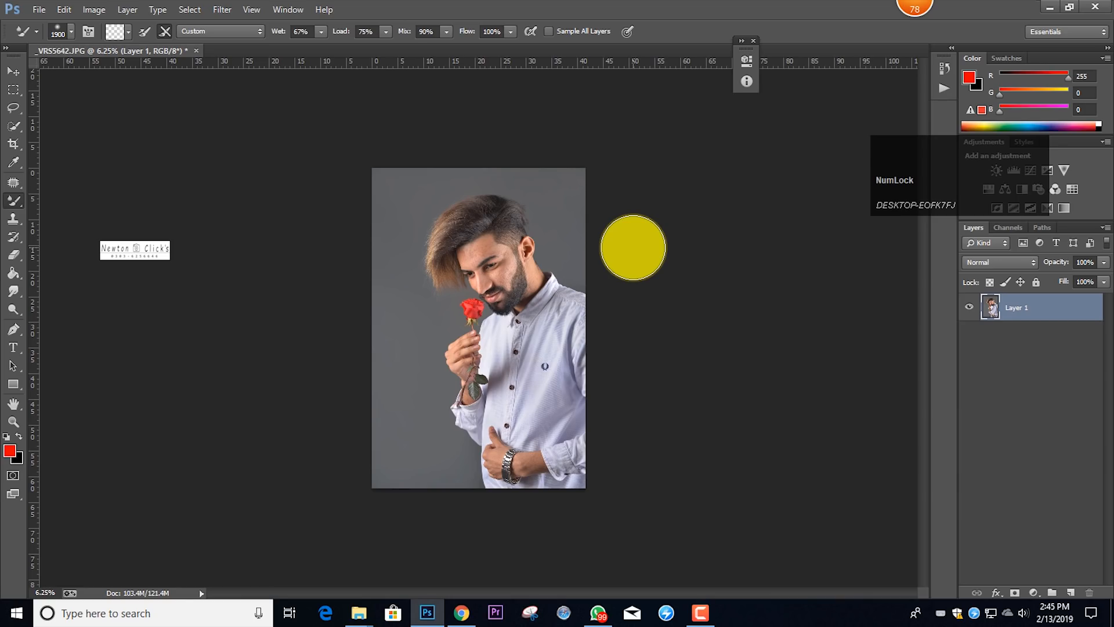
- Examine the skin texture and blemishes on the man's face close up and in the full portrait
left_click(645, 237)
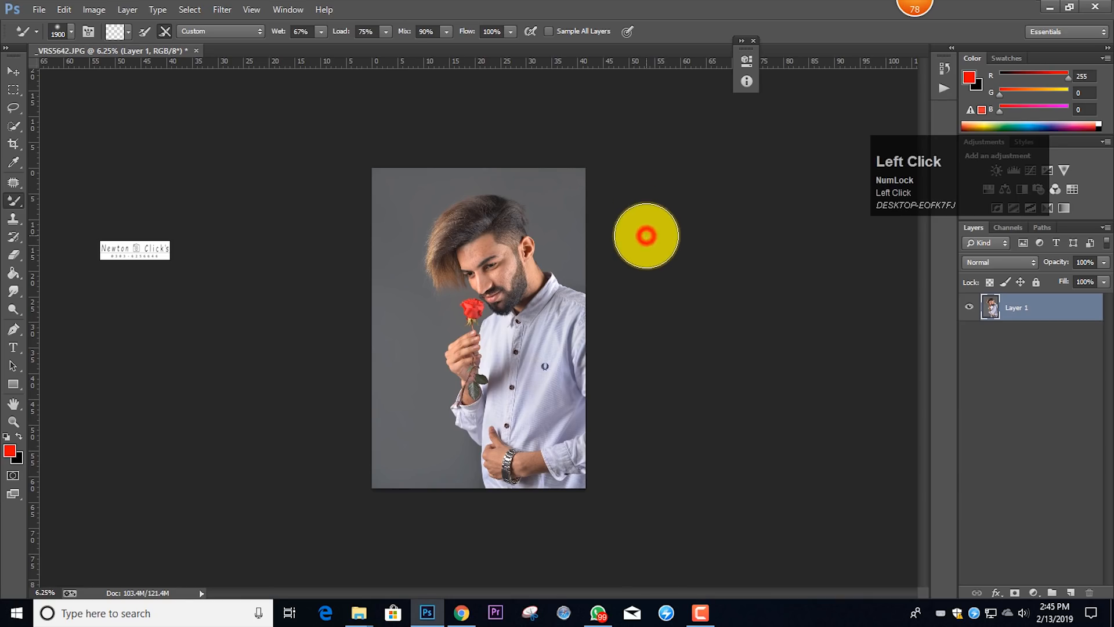
key("ctrl")
left_click(675, 255)
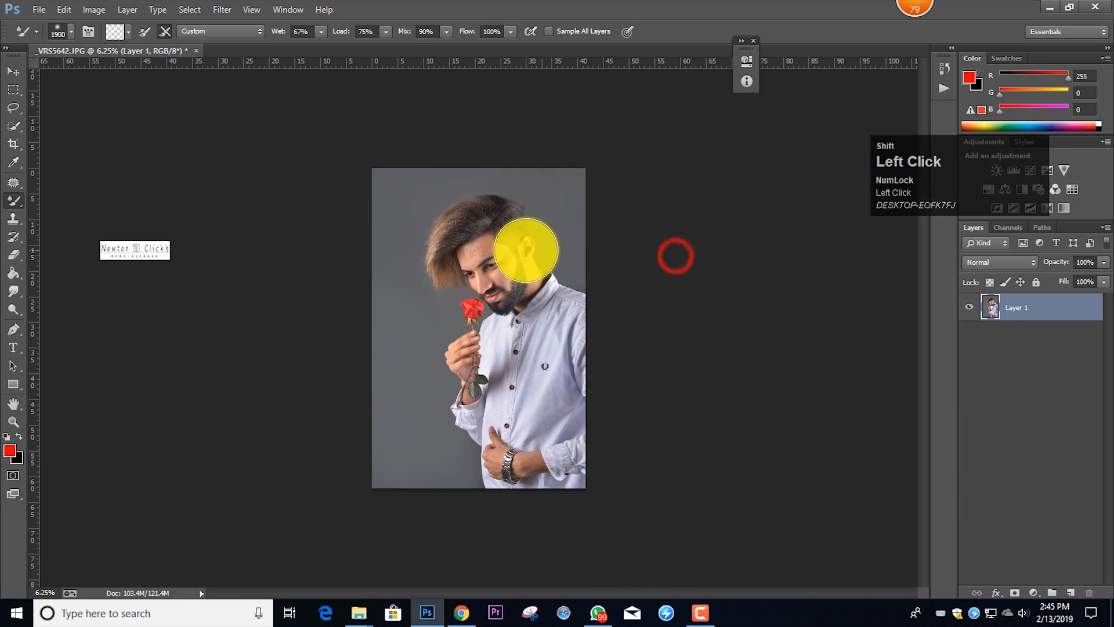
scroll(526, 253, "down", 1)
left_click(654, 254, "alt+shift")
left_click(633, 254)
scroll(522, 255, "up", 1)
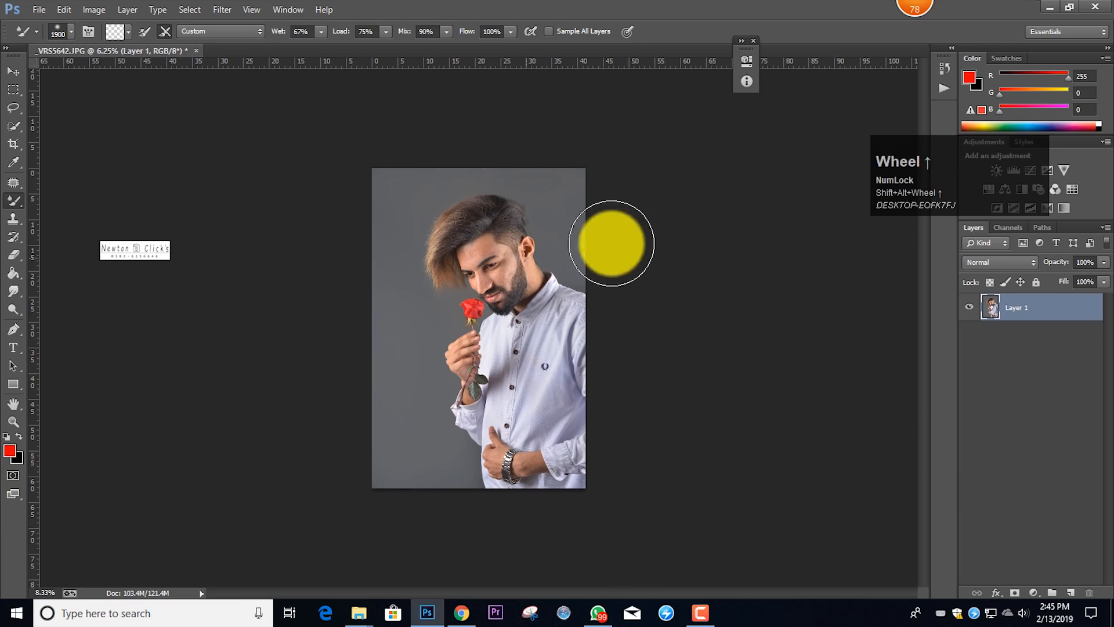
scroll(623, 242, "up", 1)
scroll(561, 210, "up", 1)
scroll(562, 206, "up", 4)
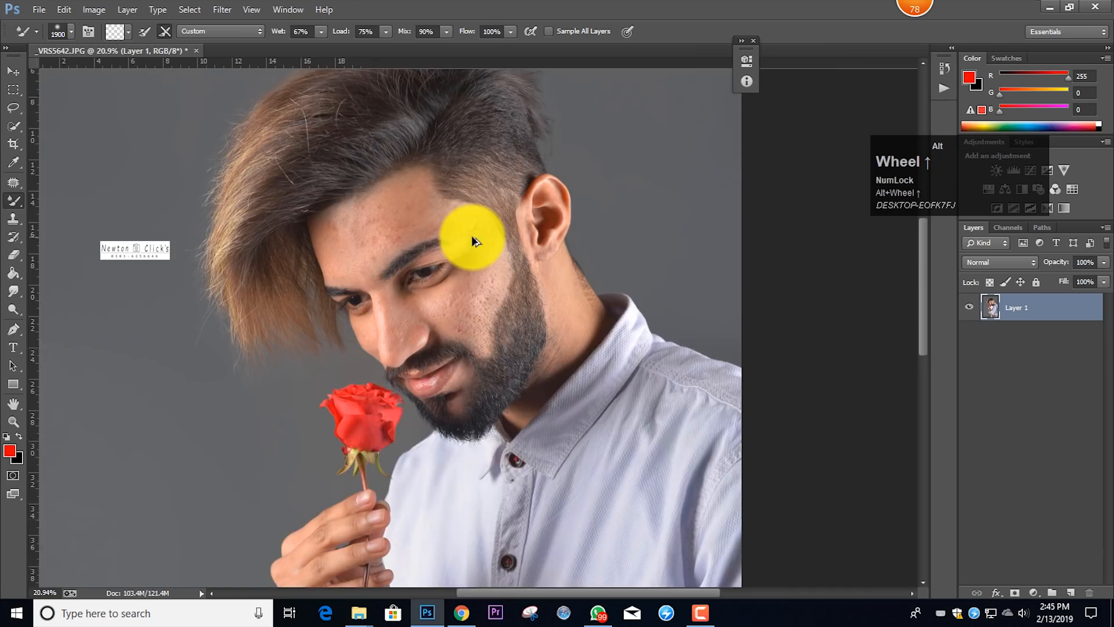
scroll(428, 250, "down", 1)
scroll(361, 253, "down", 7)
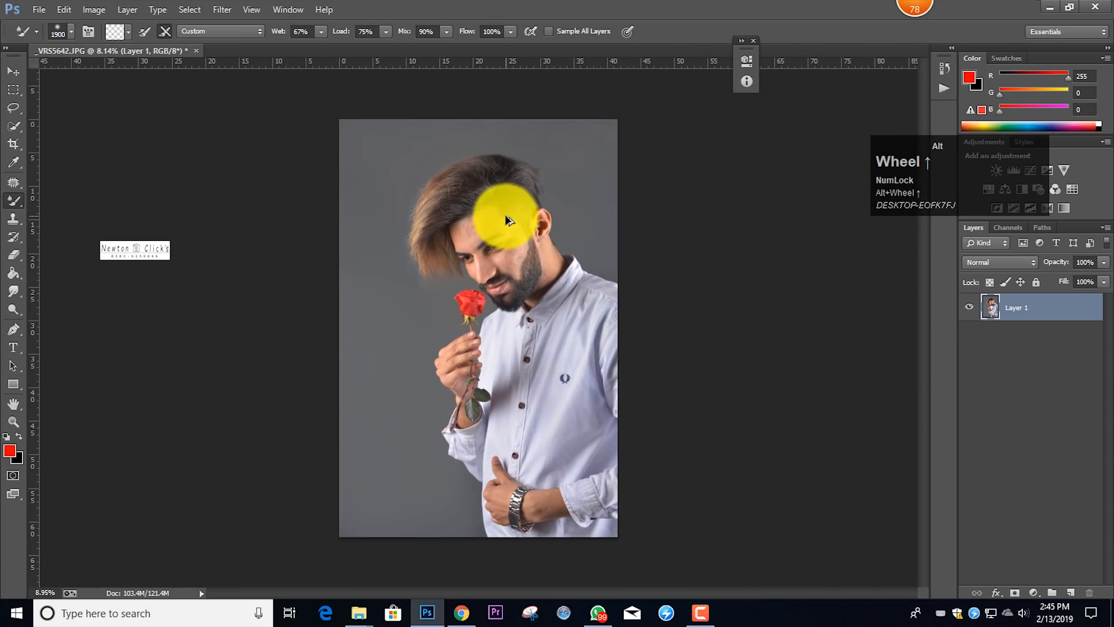
scroll(513, 216, "up", 3)
scroll(520, 212, "up", 2)
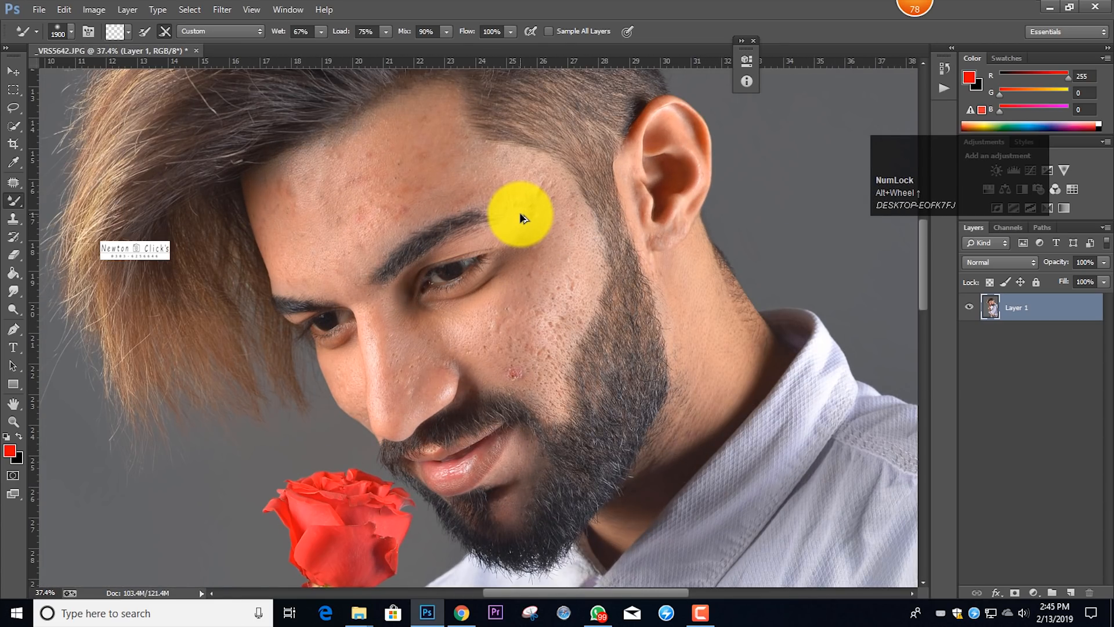
scroll(520, 212, "down", 4)
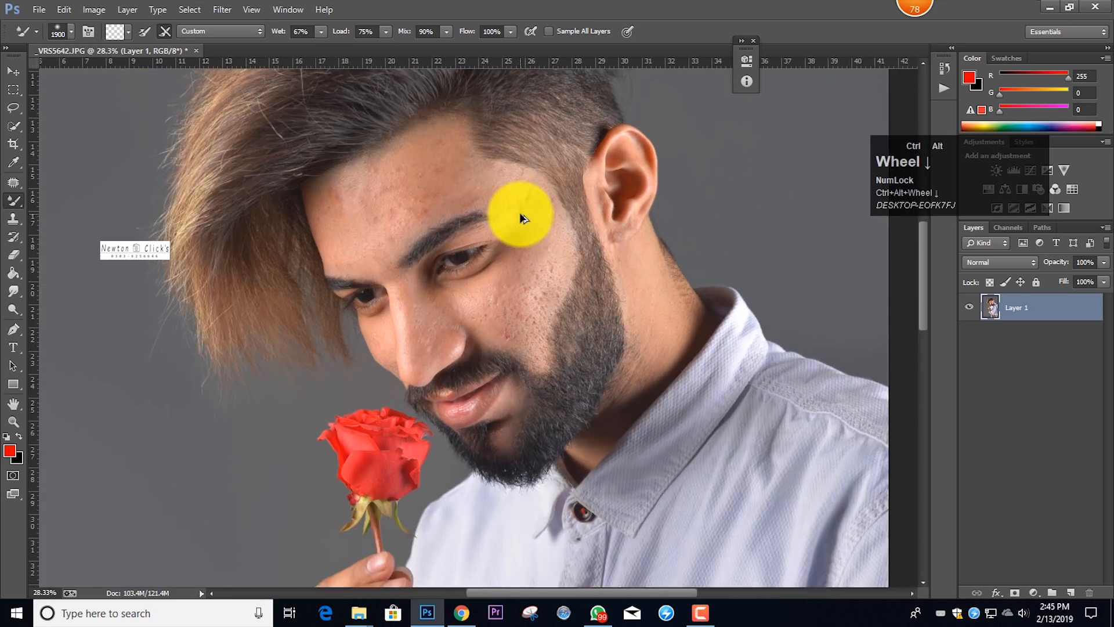
scroll(520, 213, "down", 1)
scroll(520, 212, "up", 4)
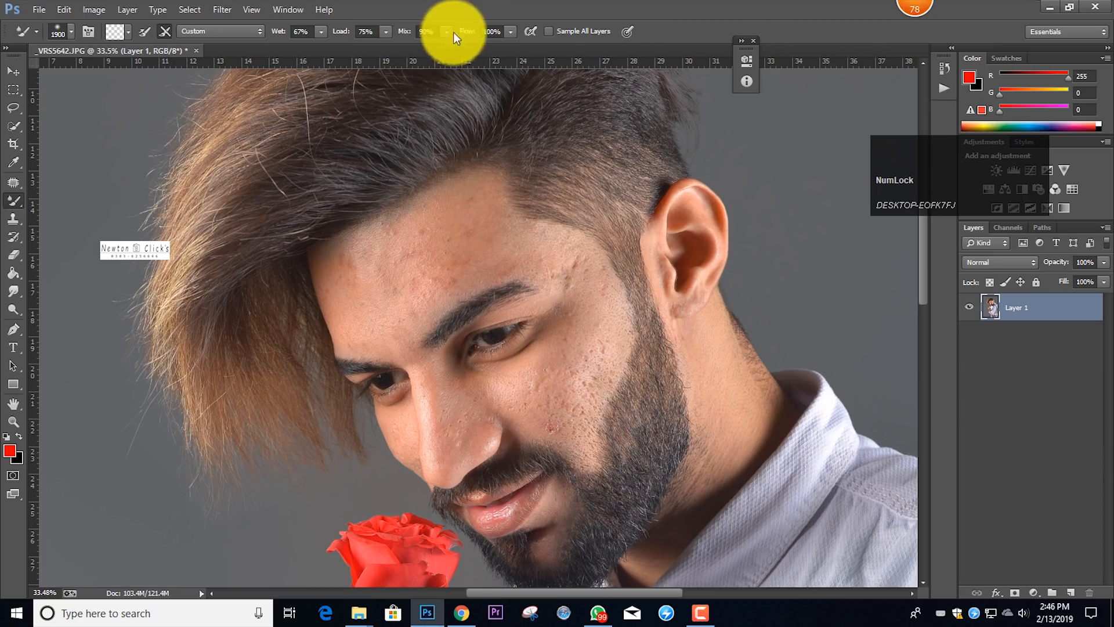
- Set the Mixer Brush wetness to 17%
left_click(320, 32)
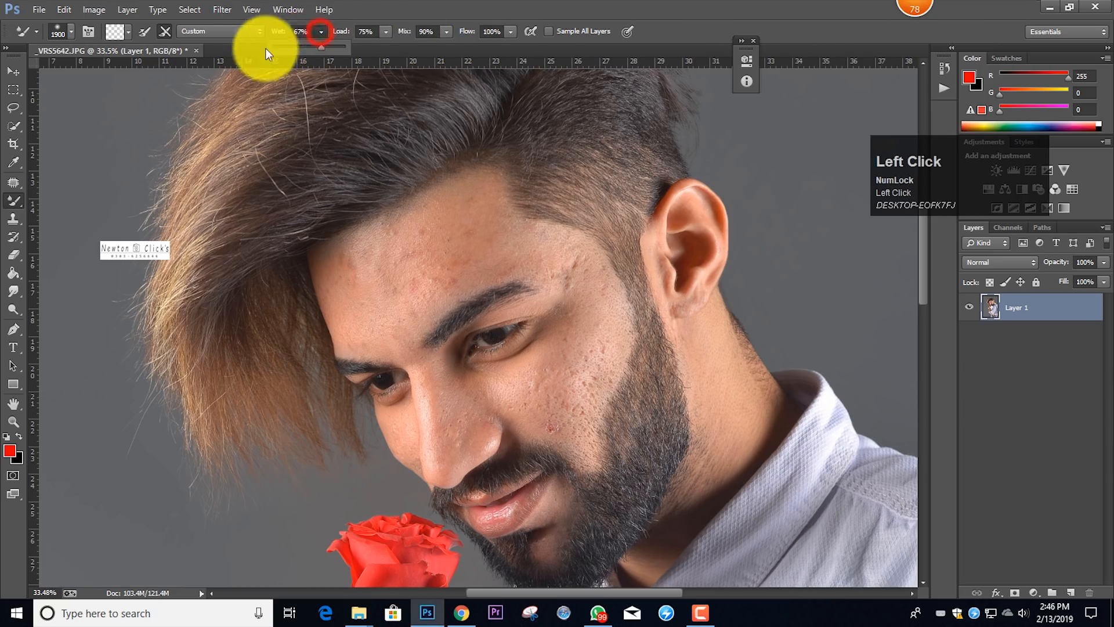
left_click(282, 46)
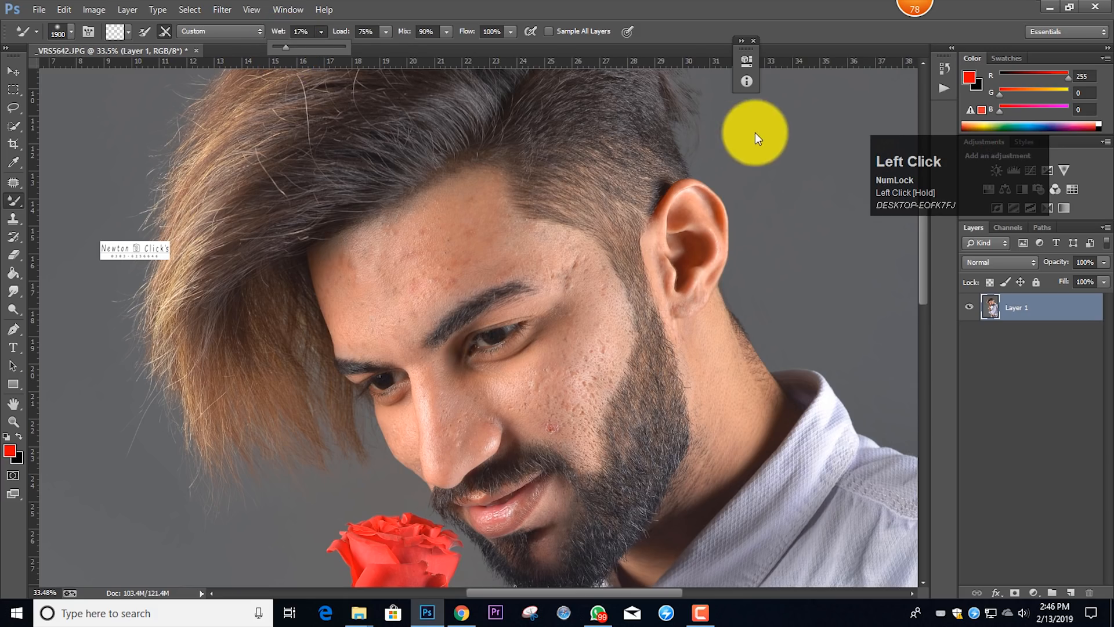
scroll(603, 158, "down", 5, "alt")
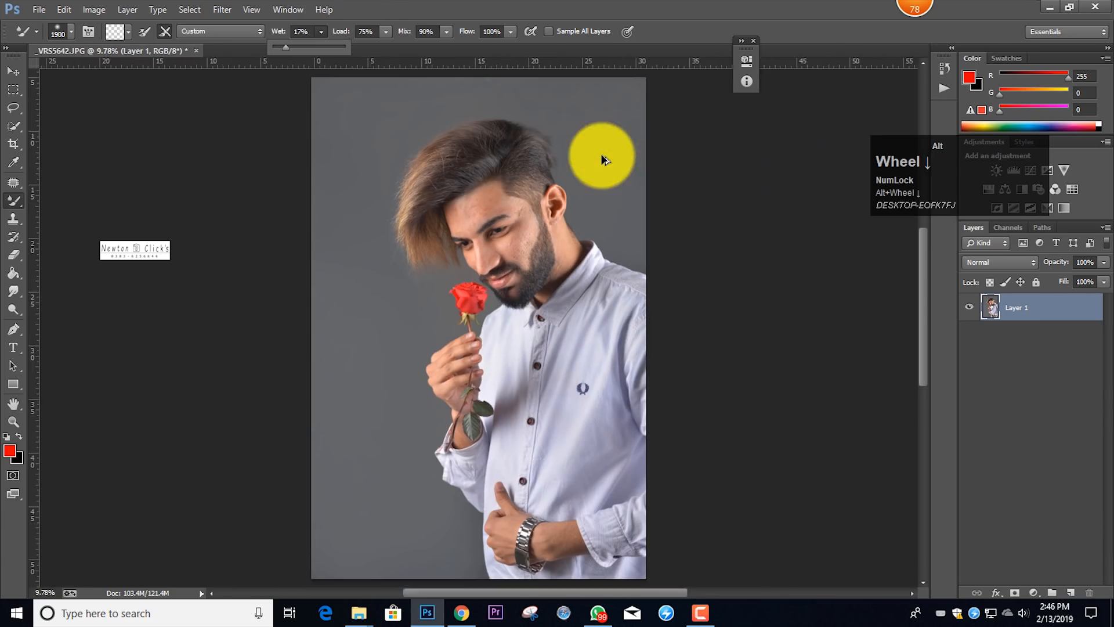
left_click(717, 179, "ctrl")
- Reduce the Mixer Brush size to 175 px for retouching the face at 50% magnification
scroll(499, 174, "up", 3)
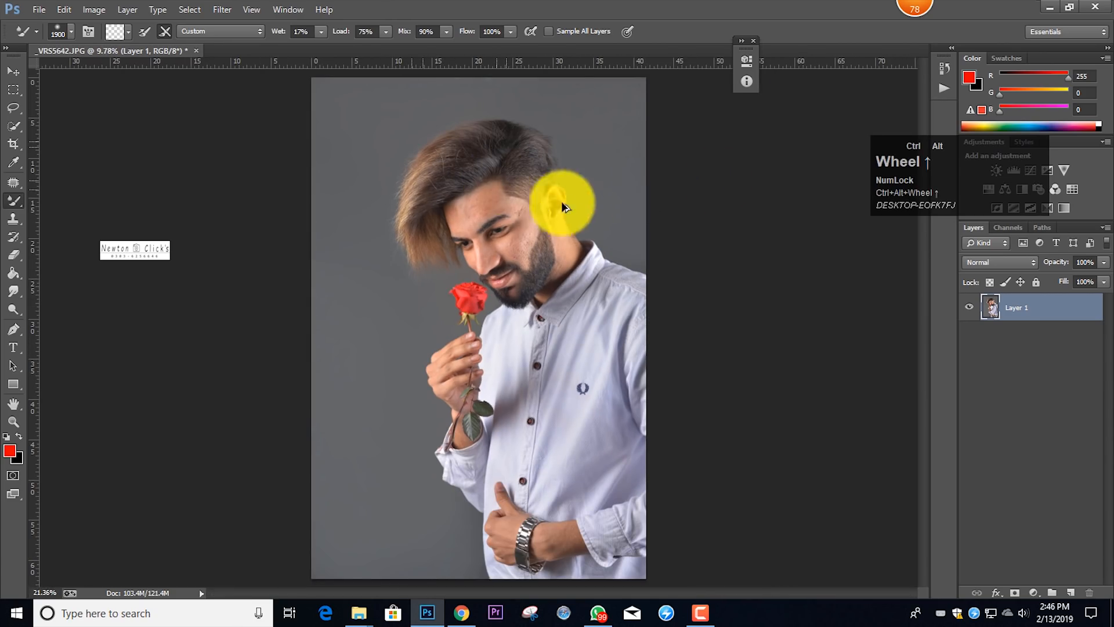
scroll(561, 189, "up", 5, "shift")
scroll(495, 214, "down", 3, "alt+shift")
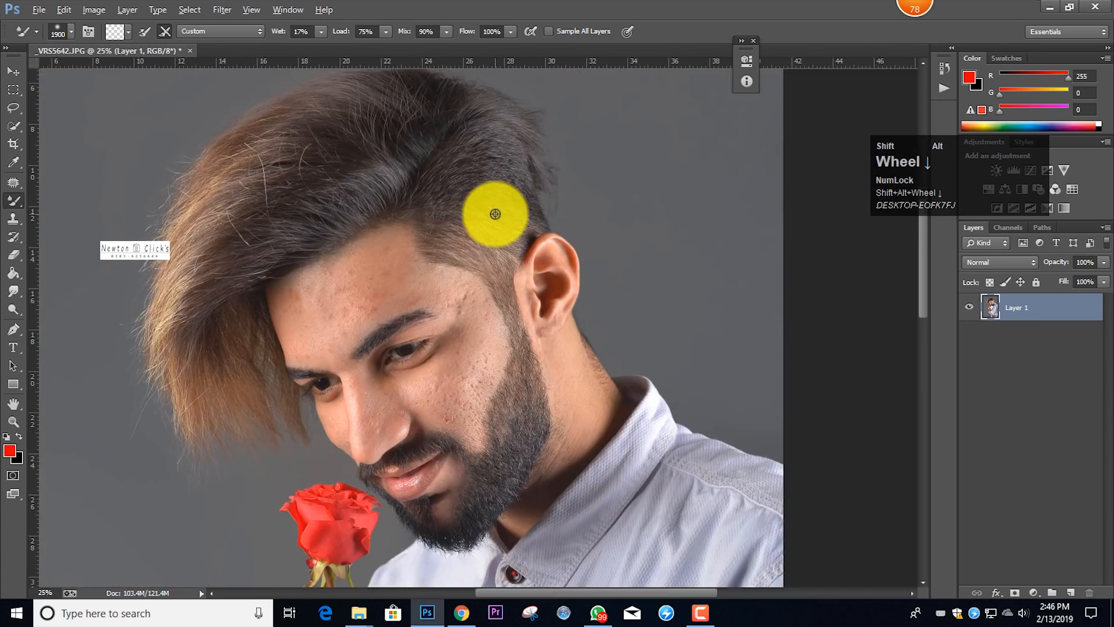
scroll(453, 232, "down", 2)
scroll(450, 256, "up", 4)
key("ctrl")
scroll(604, 263, "up", 1)
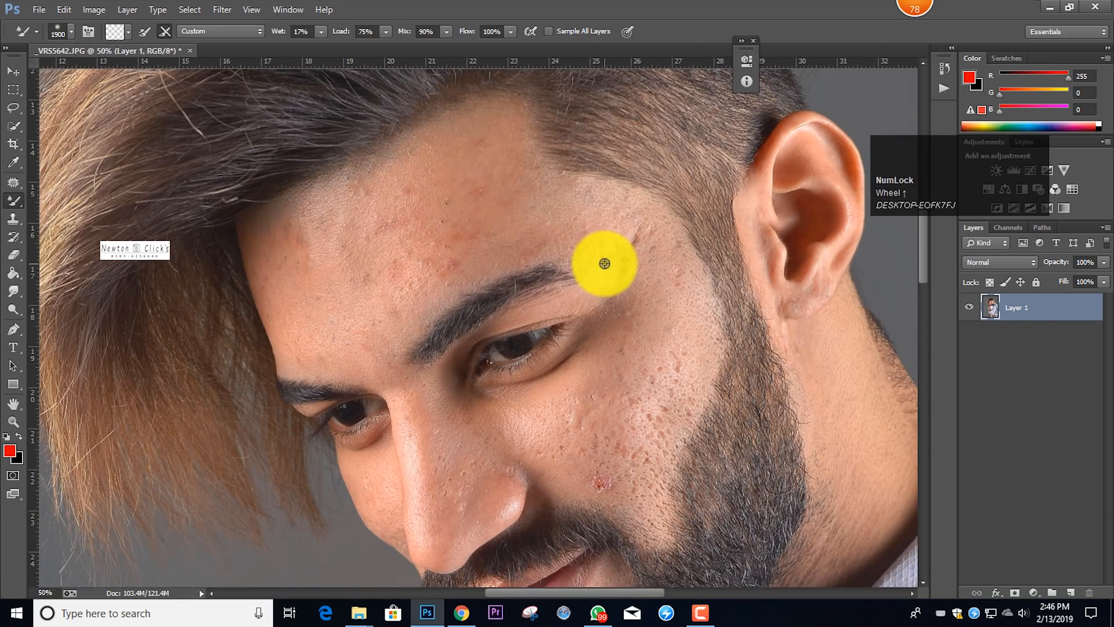
scroll(527, 240, "down", 4)
scroll(338, 222, "up", 3)
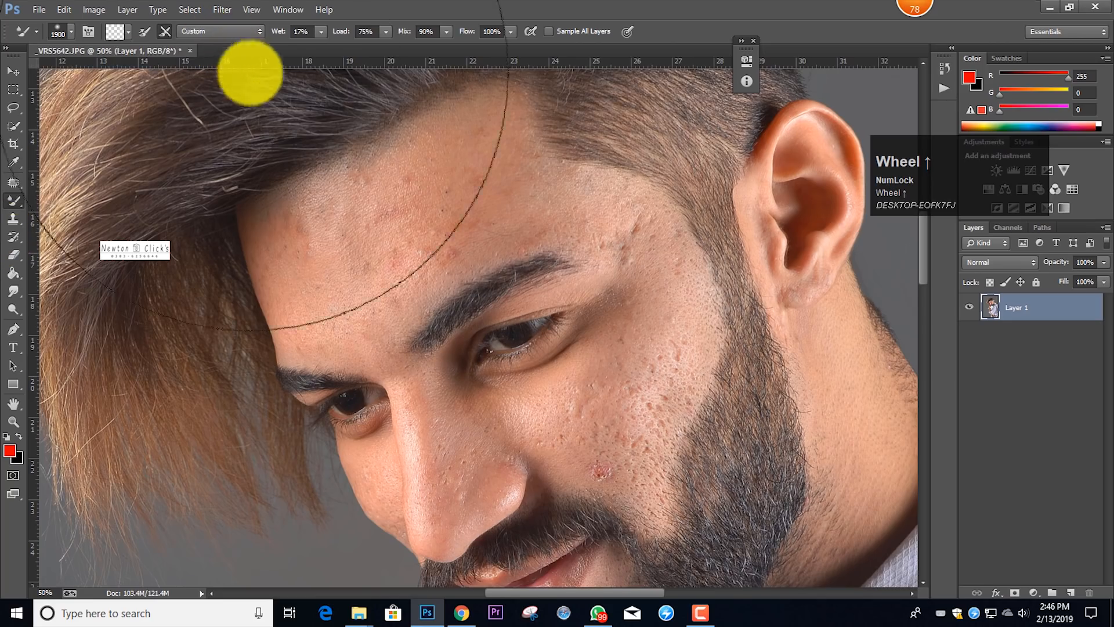
key("bracketleft")
key("bracketleft")
key("bracketleft")
key("bracketleft")
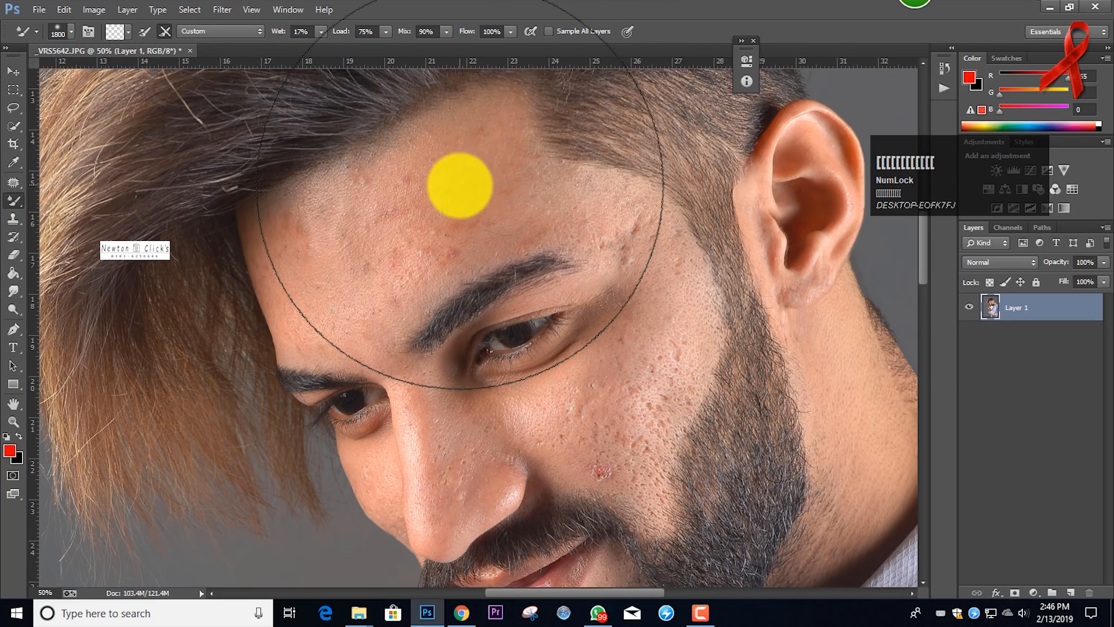
key("bracketleft")
key("bracketleft")
key("bracketleft")
key("bracketleft")
key("bracketleft")
key("bracketleft")
key("bracketleft")
key("bracketleft")
key("bracketleft")
key("bracketleft")
key("bracketleft")
key("bracketleft")
key("bracketleft")
key("bracketleft")
key("bracketleft")
key("bracketleft")
key("bracketleft")
scroll(597, 319, "down", 8)
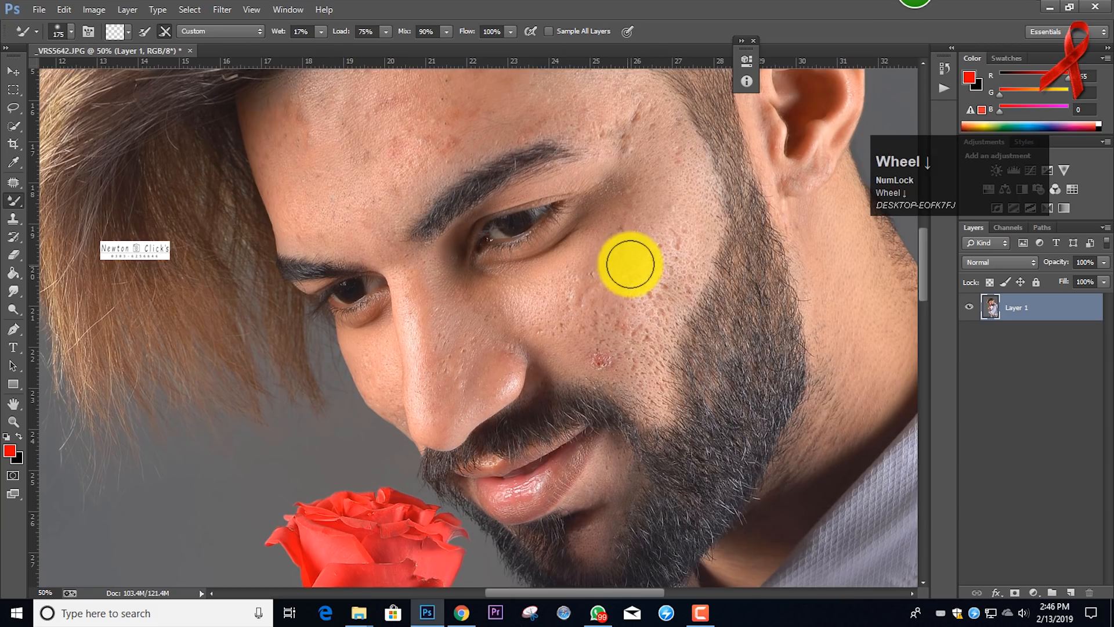
- Smooth the skin on the bridge of the nose between the eyes with the Mixer Brush
scroll(629, 264, "down", 2)
scroll(626, 264, "up", 2)
key("bracketleft")
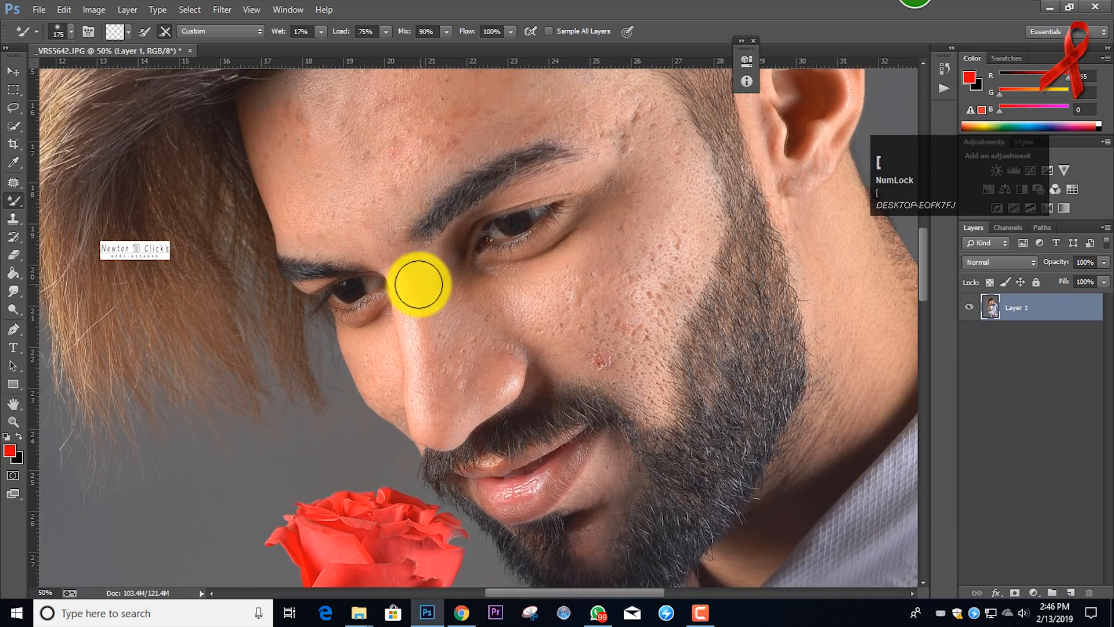
mouse_move(403, 271)
left_mouse_down()
mouse_move(424, 420)
mouse_move(400, 254)
left_mouse_up()
- Enlarge the Mixer Brush and smooth the blemished cheek between the outer corner of the eye and the beard
scroll(604, 253, "down", 2)
key("bracketright")
key("bracketright")
key("bracketright")
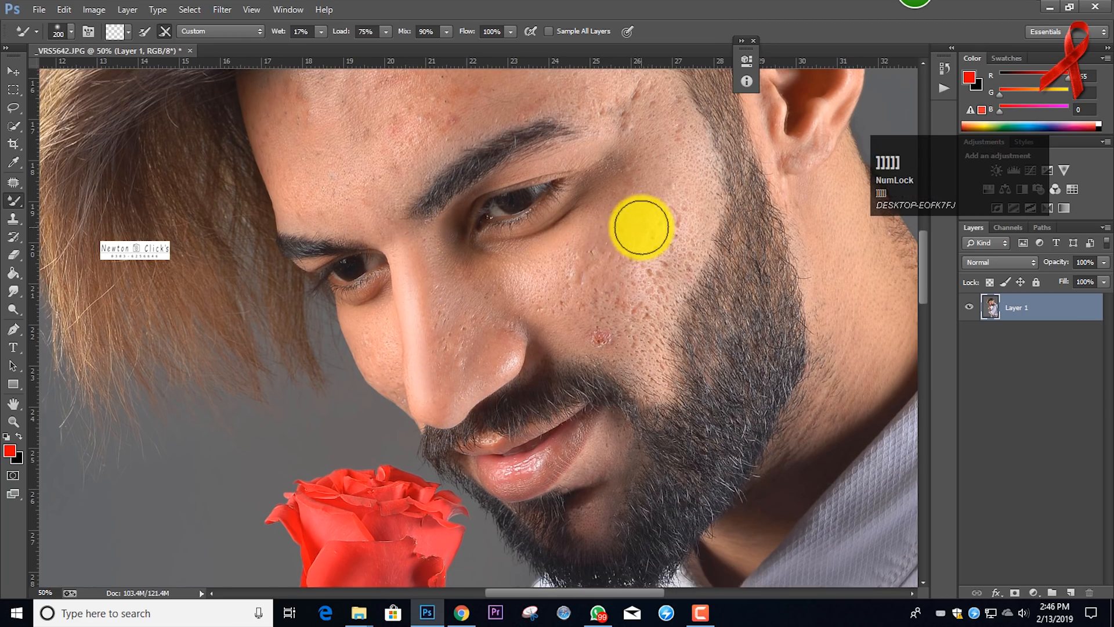
scroll(641, 228, "up", 2)
key("bracketright")
key("bracketright")
mouse_move(650, 223)
left_mouse_down()
mouse_move(645, 270)
mouse_move(644, 251)
mouse_move(621, 324)
mouse_move(645, 189)
mouse_move(615, 311)
mouse_move(600, 308)
mouse_move(639, 293)
left_mouse_up()
- Blend the blemishes on the lower cheek just above the moustache and beard with the Mixer Brush
scroll(621, 270, "down", 4)
key("bracketleft")
key("bracketleft")
key("bracketleft")
key("bracketright")
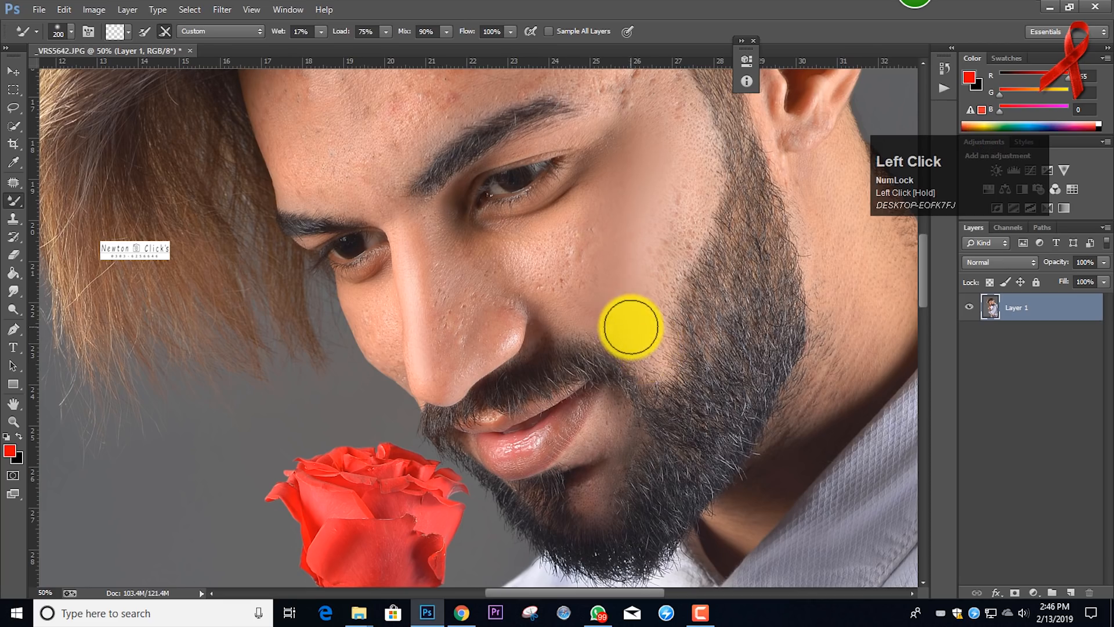
key("bracketleft")
mouse_move(631, 326)
left_mouse_down()
mouse_move(662, 368)
mouse_move(634, 336)
mouse_move(641, 259)
mouse_move(646, 308)
left_mouse_up()
- Reduce the Mixer Brush to 150 px and smooth the cheek skin along the edge of the beard
scroll(632, 314, "up", 1)
scroll(632, 313, "up", 1)
key("bracketright")
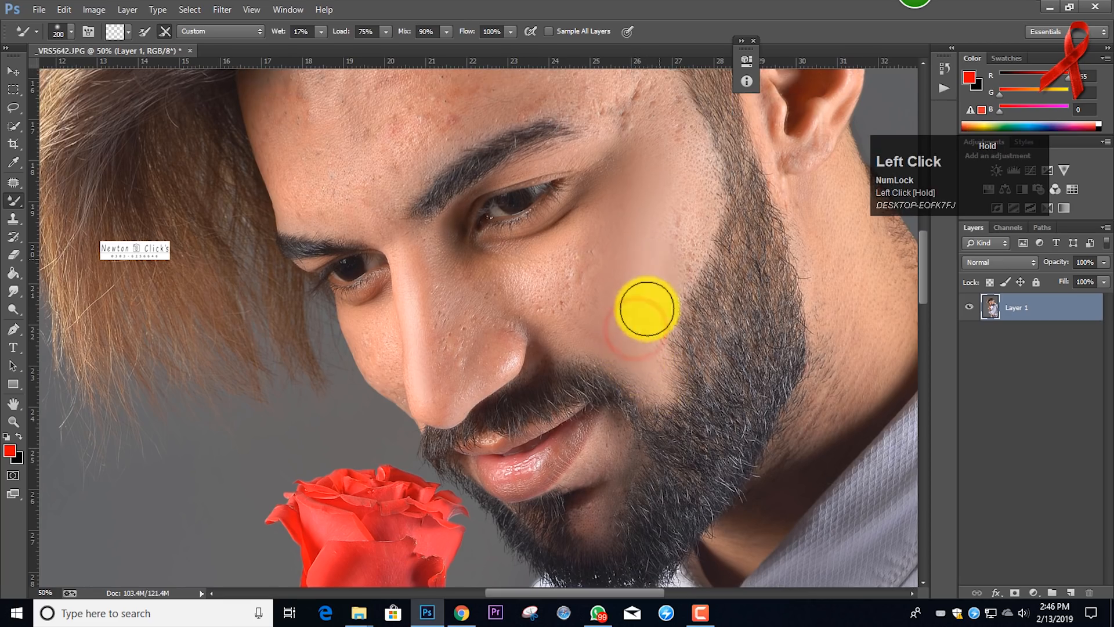
key("bracketleft")
key("bracketleft")
mouse_move(638, 348)
left_mouse_down()
mouse_move(659, 374)
mouse_move(655, 317)
mouse_move(691, 244)
left_mouse_up()
- Smooth the upper cheek and the temple skin beside the end of the eyebrow
scroll(686, 254, "up", 2)
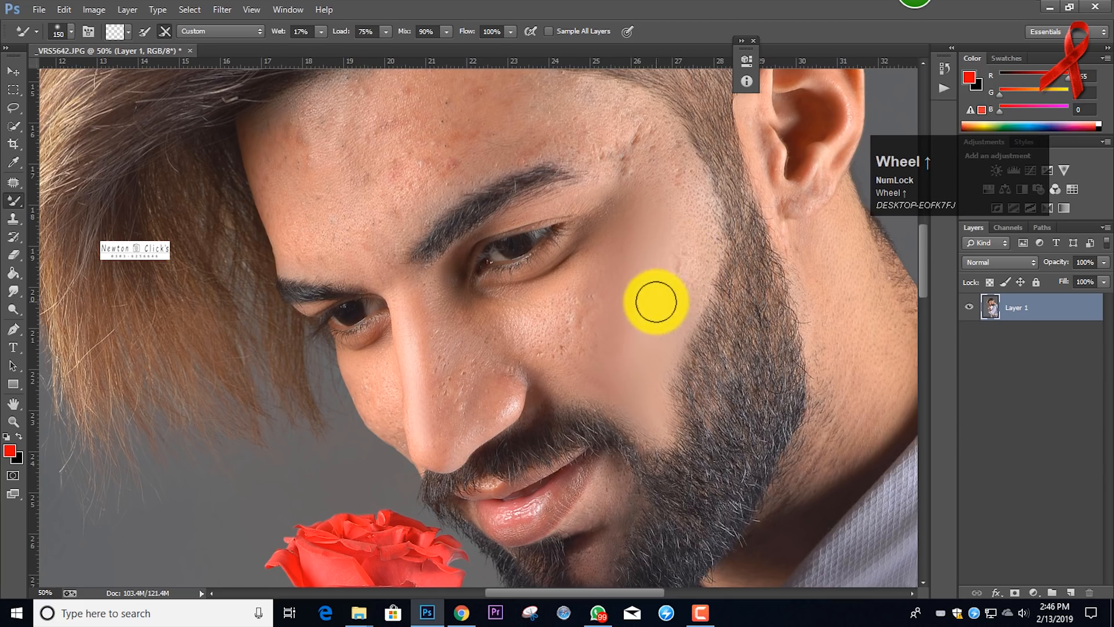
mouse_move(663, 287)
left_mouse_down()
mouse_move(685, 259)
mouse_move(672, 271)
mouse_move(671, 254)
mouse_move(694, 236)
mouse_move(683, 185)
mouse_move(657, 211)
mouse_move(675, 226)
mouse_move(510, 153)
mouse_move(542, 173)
mouse_move(669, 194)
mouse_move(573, 139)
mouse_move(605, 141)
mouse_move(659, 186)
left_mouse_up()
scroll(656, 213, "up", 1)
key("bracketleft")
key("bracketright")
key("bracketleft")
key("bracketright")
mouse_move(681, 226)
left_mouse_down()
mouse_move(702, 271)
mouse_move(692, 245)
mouse_move(697, 314)
mouse_move(673, 344)
mouse_move(662, 255)
mouse_move(636, 217)
left_mouse_up()
- Enlarge the Mixer Brush and smooth the forehead skin between the temple hairline and the eyebrow
key("bracketleft")
scroll(500, 190, "up", 2)
key("bracketright")
key("bracketright")
key("bracketright")
left_click(486, 181)
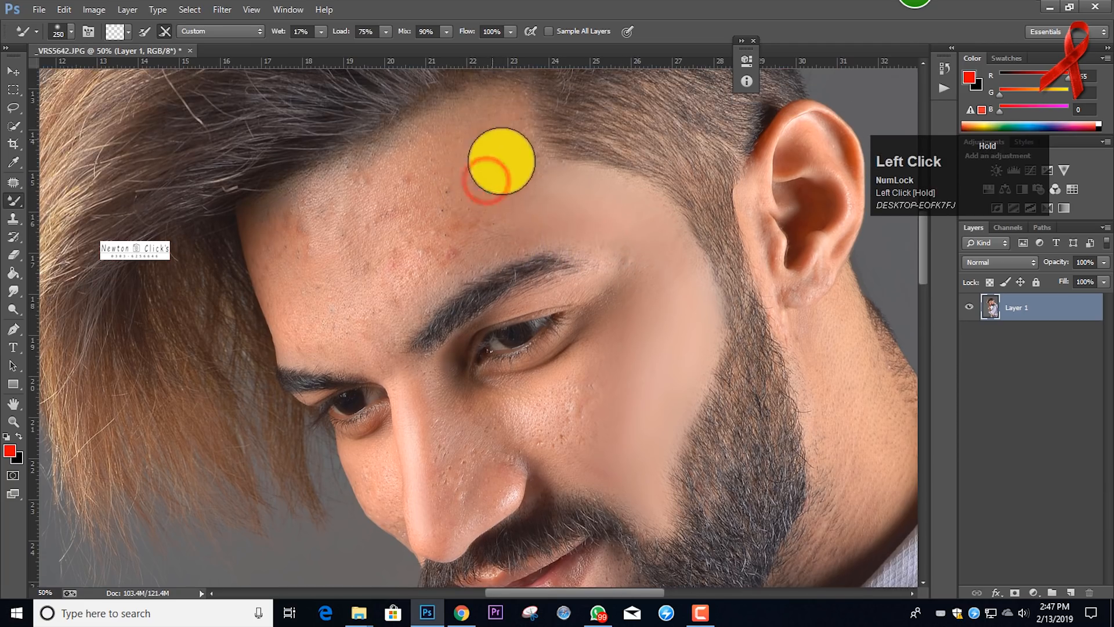
key("bracketleft")
key("bracketleft")
left_click(485, 170)
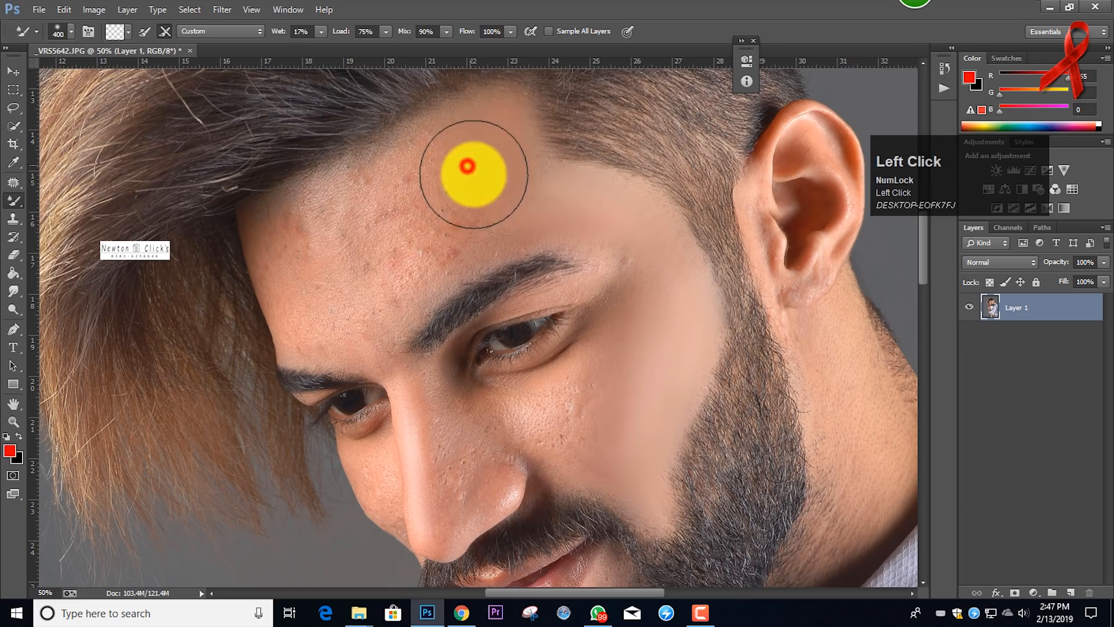
left_click_drag(521, 181, 485, 183)
left_click_drag(479, 179, 451, 208)
- Smooth the middle of the forehead and its far side under the hair with a larger Mixer Brush
key("bracketright")
key("bracketright")
key("bracketright")
mouse_move(440, 162)
left_mouse_down()
mouse_move(424, 188)
mouse_move(450, 142)
mouse_move(299, 239)
mouse_move(338, 202)
mouse_move(274, 227)
mouse_move(310, 326)
left_mouse_up()
- Reduce the Mixer Brush to 250 px and blend the remaining red spots and uneven skin on the forehead
key("bracketleft")
key("bracketleft")
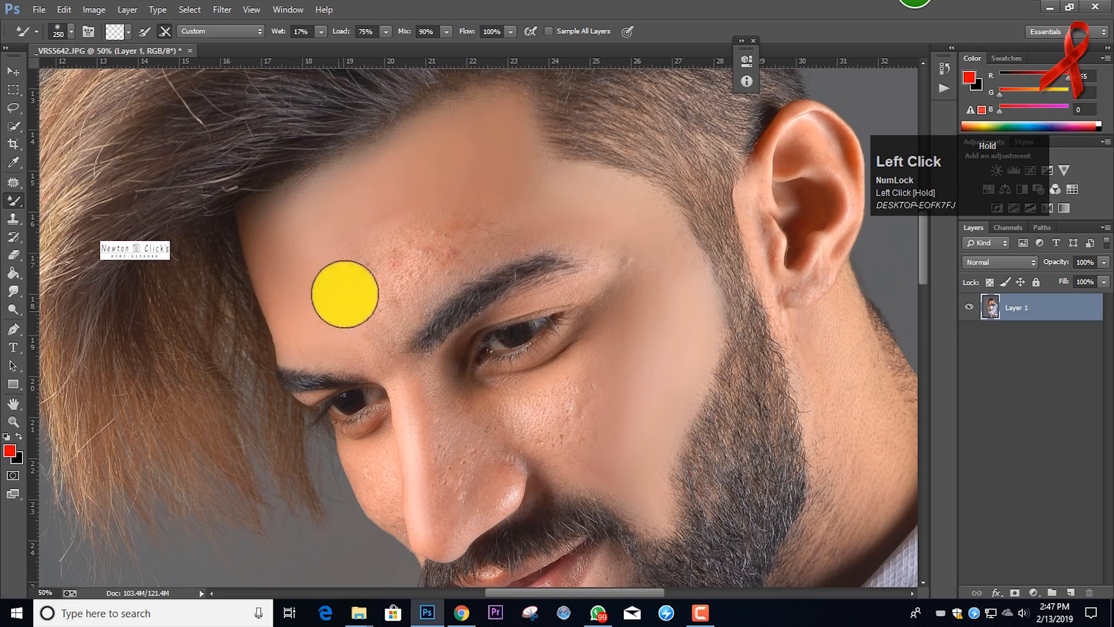
mouse_move(366, 291)
left_mouse_down()
mouse_move(392, 258)
mouse_move(333, 248)
mouse_move(488, 232)
mouse_move(438, 252)
mouse_move(374, 304)
mouse_move(520, 169)
mouse_move(494, 136)
mouse_move(406, 169)
left_mouse_up()
mouse_move(365, 203)
left_mouse_down()
mouse_move(314, 260)
mouse_move(373, 243)
mouse_move(293, 231)
mouse_move(273, 170)
left_mouse_up()
- Reduce the Mixer Brush to 125 px and blend the forehead's edge beside the hanging hair
scroll(374, 246, "down", 3)
key("bracketleft")
key("bracketleft")
key("bracketleft")
key("bracketleft")
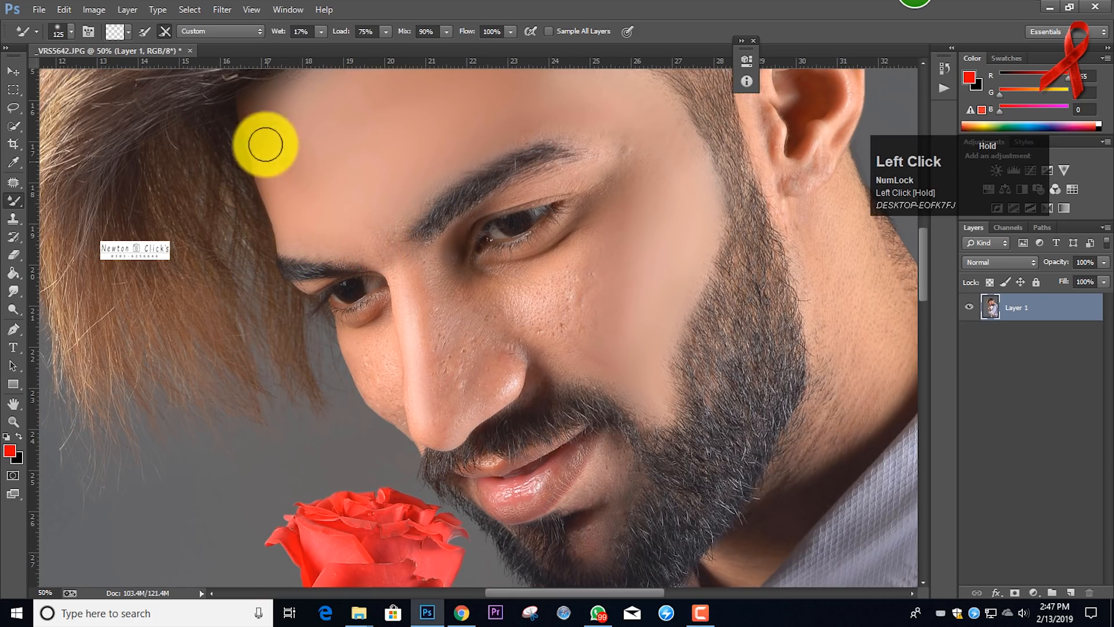
- Enlarge the Mixer Brush to 175 px and smooth the skin just above the eyebrow toward the temple
scroll(436, 211, "up", 2)
key("bracketright")
key("bracketright")
mouse_move(489, 195)
left_mouse_down()
mouse_move(516, 194)
mouse_move(457, 233)
mouse_move(525, 209)
mouse_move(598, 221)
left_mouse_up()
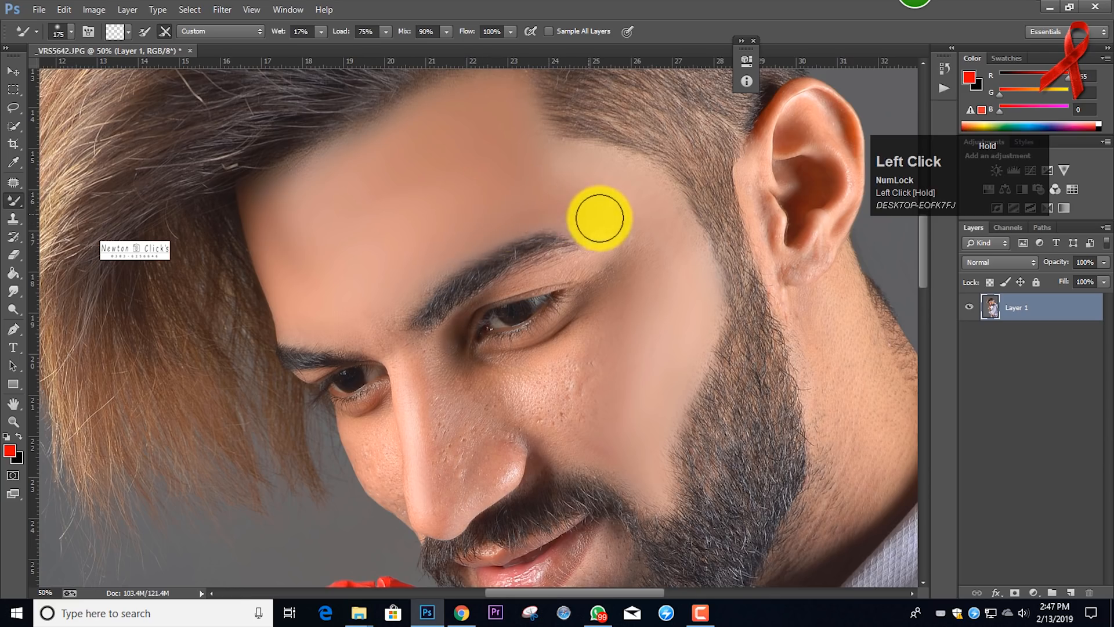
- Enlarge the Mixer Brush to 200 px and blend the temple skin beside the outer corner of the eye
scroll(619, 232, "down", 1)
key("bracketright")
mouse_move(632, 184)
left_mouse_down()
mouse_move(587, 121)
mouse_move(552, 145)
mouse_move(558, 120)
mouse_move(638, 149)
mouse_move(628, 226)
left_mouse_up()
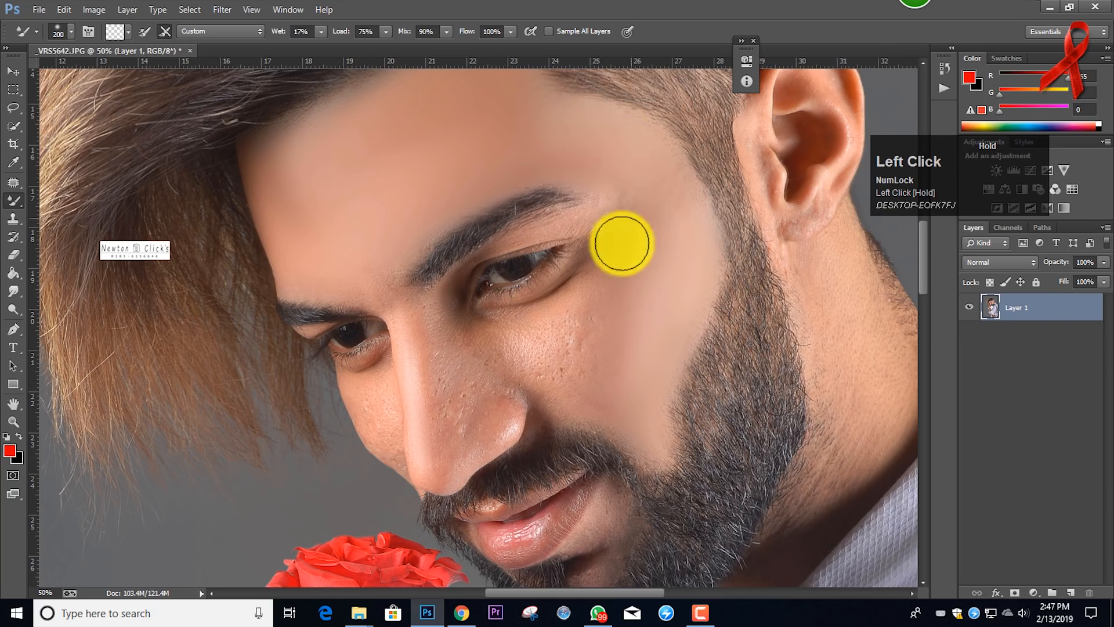
- Reduce the Mixer Brush and smooth the skin between the near eyebrow and the upper eyelid
scroll(608, 185, "down", 1)
key("bracketleft")
key("bracketleft")
key("bracketleft")
key("bracketleft")
key("bracketleft")
key("bracketleft")
left_click_drag(589, 164, 498, 192)
left_click_drag(505, 186, 591, 167)
- Enlarge the Mixer Brush and blend the skin from the outer end of the eyebrow toward the inner eye corner
key("bracketright")
key("bracketright")
key("bracketright")
mouse_move(586, 135)
left_mouse_down()
mouse_move(611, 165)
mouse_move(638, 170)
mouse_move(614, 169)
mouse_move(597, 257)
mouse_move(575, 296)
mouse_move(595, 337)
mouse_move(552, 319)
mouse_move(581, 255)
mouse_move(485, 269)
mouse_move(495, 279)
mouse_move(428, 267)
mouse_move(425, 276)
left_mouse_up()
- Blend the skin from the lower forehead between the eyebrows down to the bridge of the nose
key("bracketright")
key("bracketright")
key("bracketright")
key("bracketright")
key("bracketleft")
key("bracketleft")
key("bracketleft")
key("bracketleft")
mouse_move(376, 187)
left_mouse_down()
mouse_move(377, 228)
mouse_move(387, 235)
mouse_move(401, 200)
mouse_move(434, 283)
mouse_move(408, 249)
mouse_move(445, 246)
mouse_move(403, 263)
mouse_move(392, 243)
mouse_move(343, 232)
mouse_move(434, 280)
mouse_move(418, 275)
mouse_move(447, 314)
mouse_move(423, 262)
mouse_move(437, 314)
left_mouse_up()
- Enlarge the Mixer Brush and smooth out the pores along the bridge and near side of the nose
key("bracketright")
key("bracketright")
key("bracketright")
key("bracketright")
key("bracketright")
key("bracketright")
left_click_drag(438, 321, 438, 385)
key("bracketleft")
key("bracketleft")
mouse_move(447, 345)
left_mouse_down()
mouse_move(447, 358)
mouse_move(450, 335)
left_mouse_up()
mouse_move(459, 330)
left_mouse_down()
mouse_move(493, 302)
mouse_move(476, 287)
mouse_move(492, 321)
mouse_move(481, 335)
mouse_move(486, 364)
left_mouse_up()
- Reduce the Mixer Brush and smooth the skin on the near nostril wing
key("bracketright")
key("bracketleft")
key("bracketleft")
mouse_move(484, 373)
left_mouse_down()
mouse_move(471, 392)
mouse_move(475, 363)
mouse_move(507, 355)
left_mouse_up()
key("bracketright")
- Blend the blemished cheek skin beside the nose and beneath the near eye with the Mixer Brush
mouse_move(513, 301)
left_mouse_down()
mouse_move(485, 300)
mouse_move(559, 353)
left_mouse_up()
key("bracketleft")
key("bracketright")
key("bracketright")
key("bracketright")
key("bracketright")
scroll(539, 262, "down", 2)
key("bracketright")
mouse_move(525, 256)
left_mouse_down()
mouse_move(528, 265)
mouse_move(522, 243)
left_mouse_up()
- Reduce the Mixer Brush to 100 px and smooth the far cheek below the other eye
key("bracketleft")
key("bracketleft")
key("bracketleft")
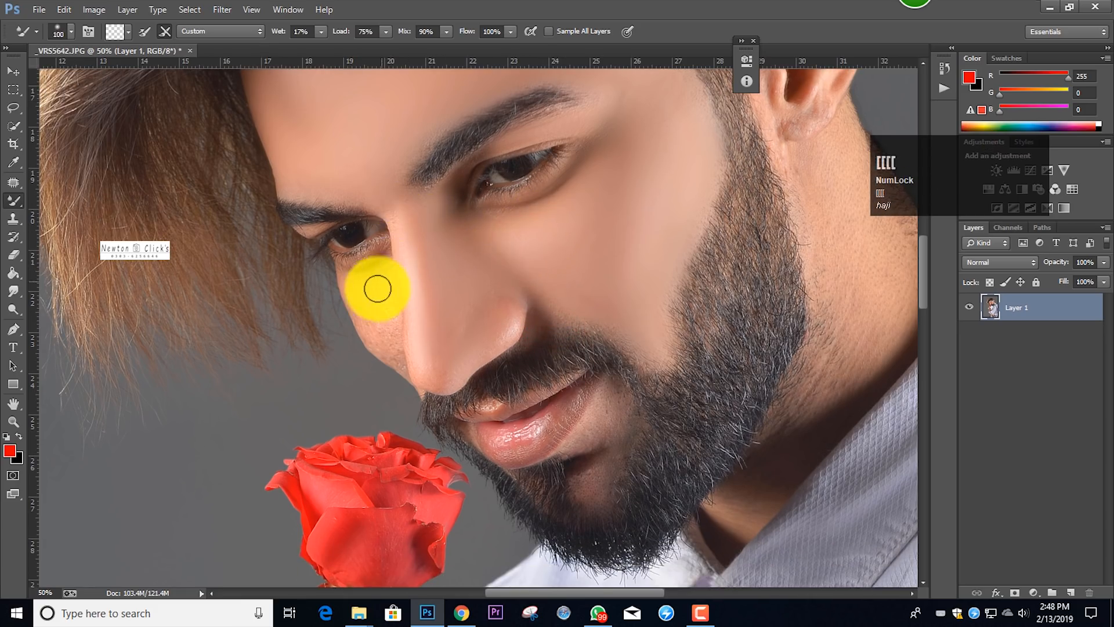
mouse_move(380, 279)
left_mouse_down()
mouse_move(376, 297)
mouse_move(374, 285)
mouse_move(362, 300)
left_mouse_up()
key("bracketright")
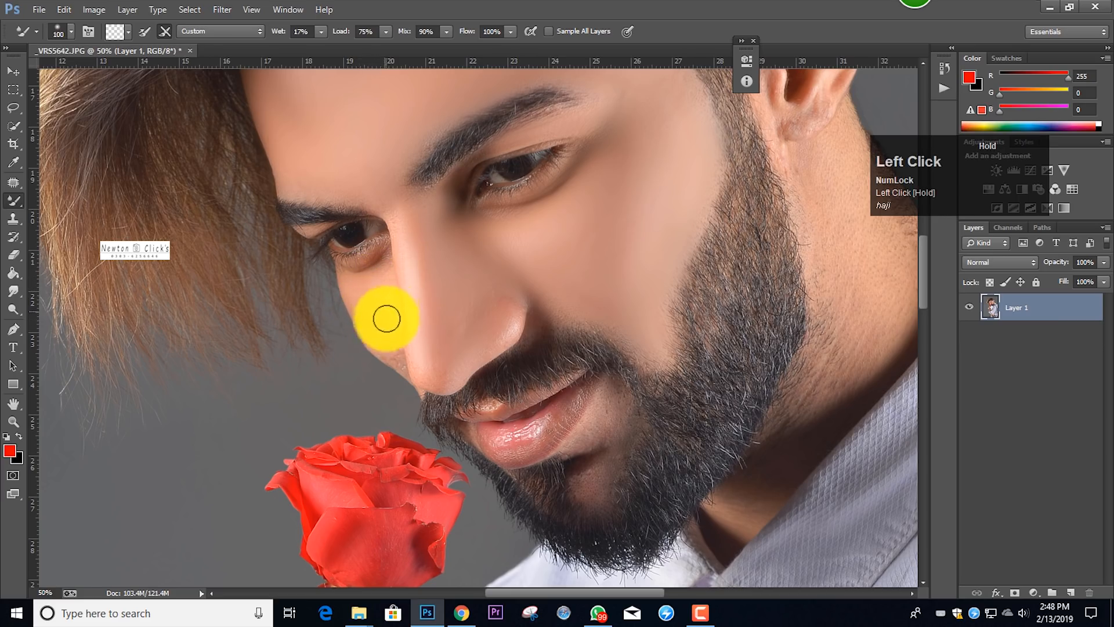
- Blend the skin between the eyebrows at 175 px, and smooth the far edge of the nose with a 70 px Mixer Brush
scroll(442, 166, "up", 2)
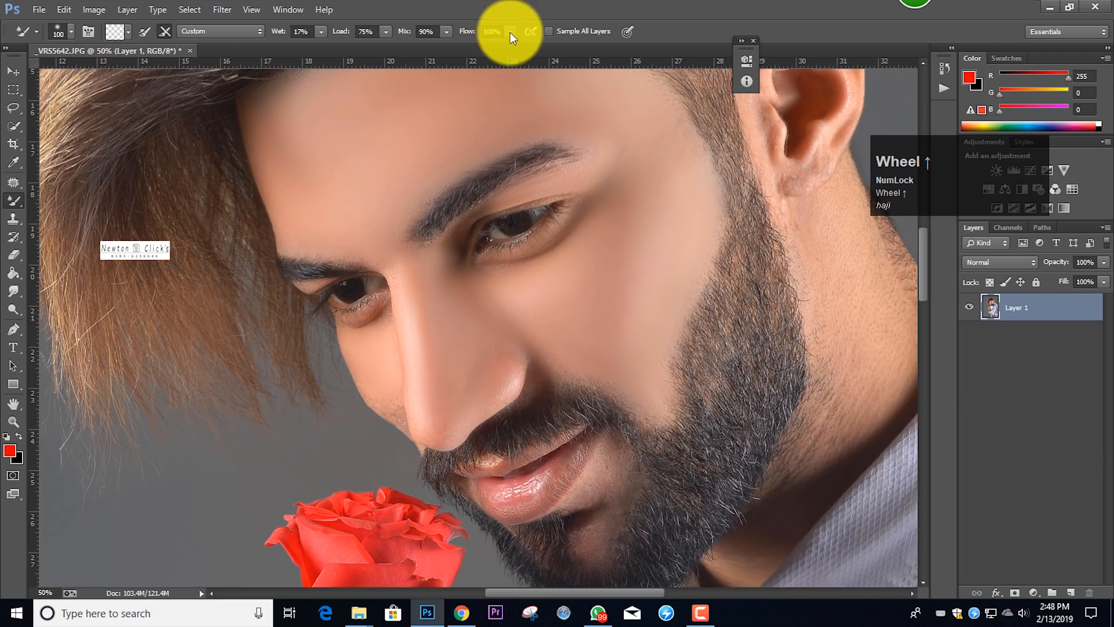
scroll(402, 270, "up", 1)
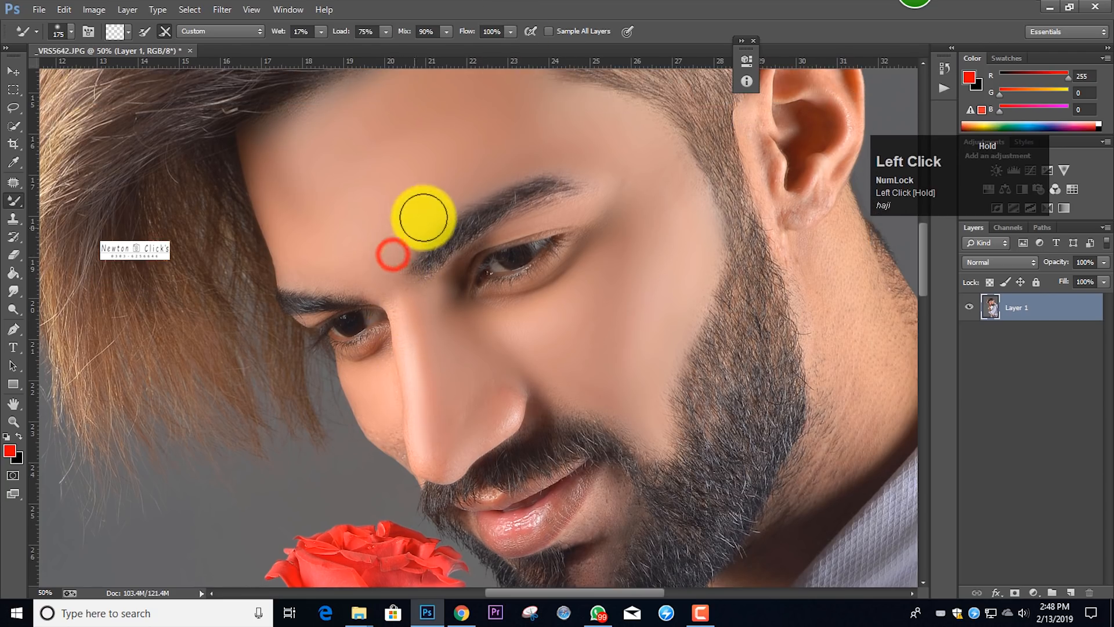
key("bracketleft")
key("bracketleft")
key("bracketleft")
key("bracketleft")
key("bracketleft")
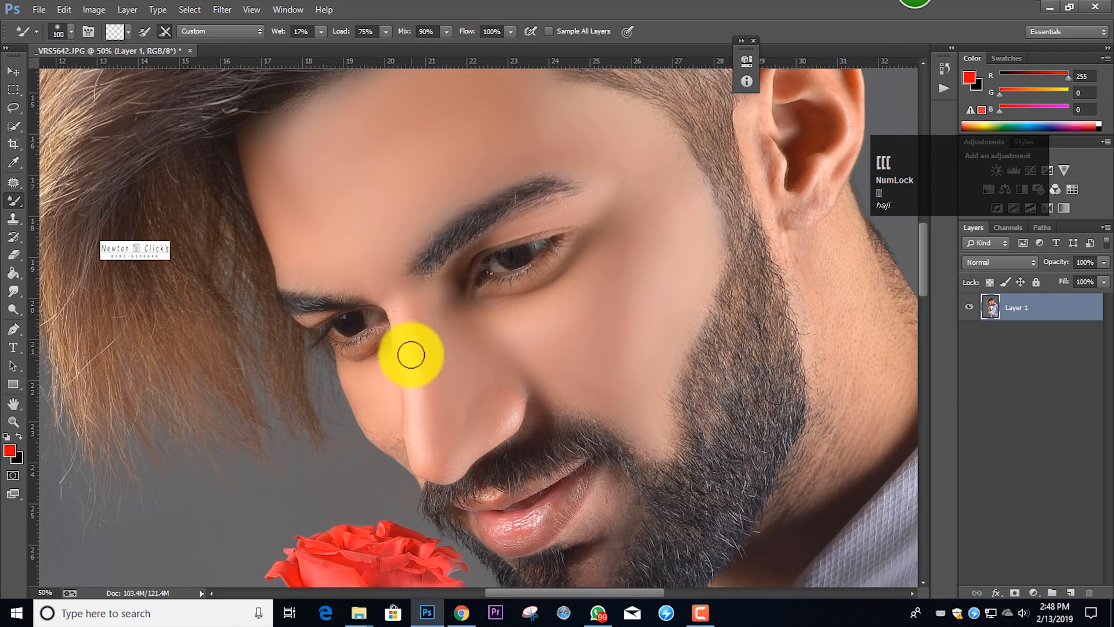
scroll(411, 350, "down", 3)
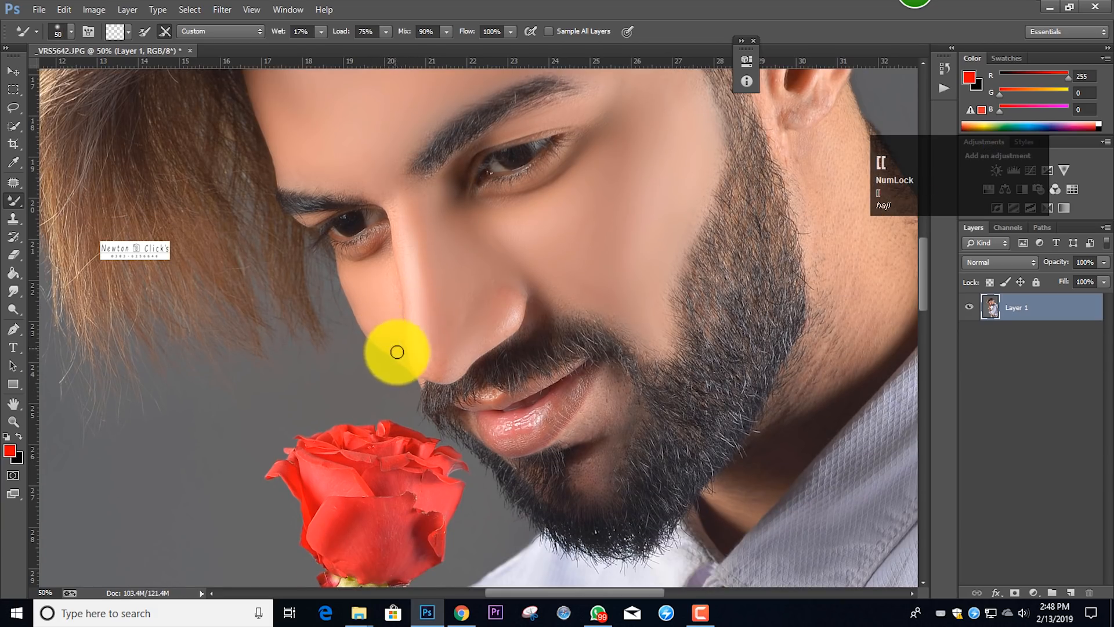
key("bracketright")
key("bracketright")
key("bracketright")
mouse_move(400, 350)
left_mouse_down()
mouse_move(404, 358)
mouse_move(392, 250)
left_mouse_up()
left_click_drag(400, 236, 402, 246)
- Enlarge the Mixer Brush and smooth the crease between the nostril and the cheek, just above the moustache
scroll(441, 261, "down", 2)
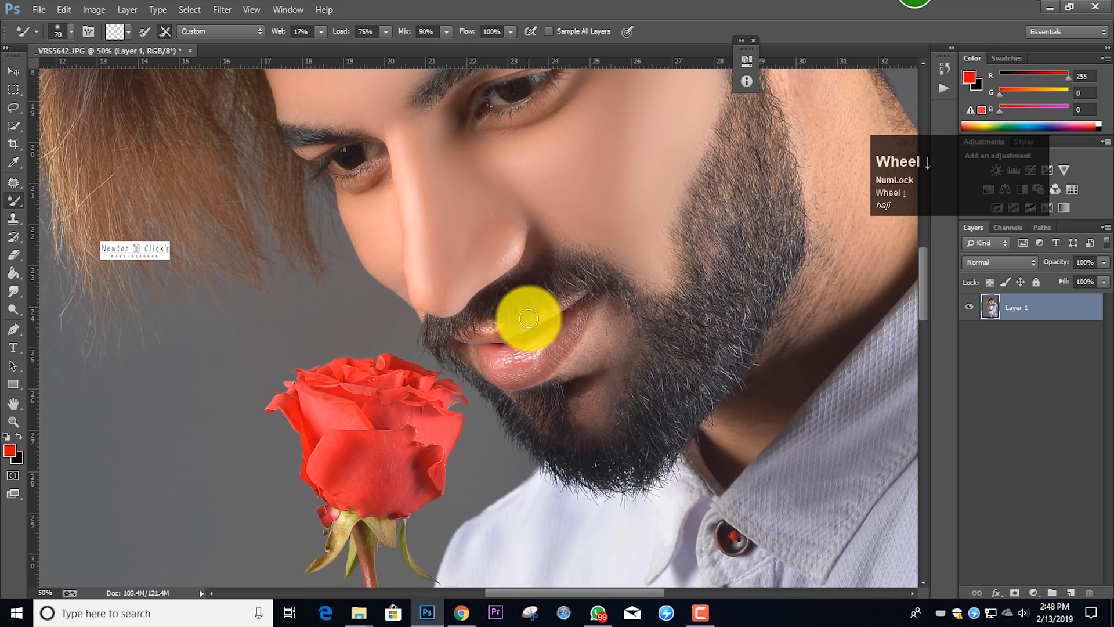
scroll(623, 360, "up", 1)
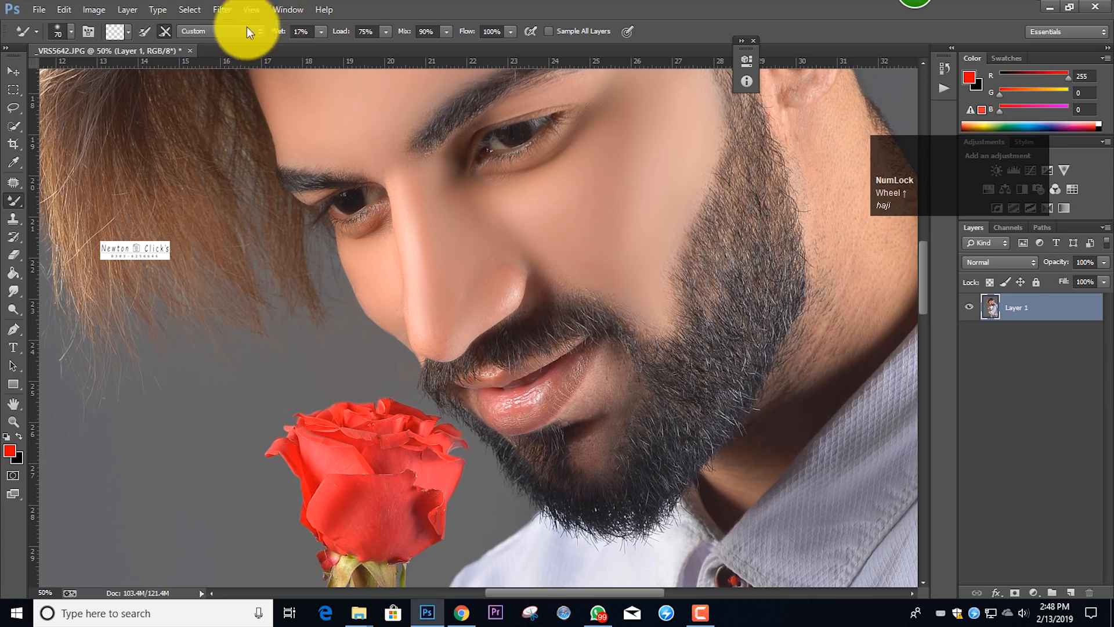
scroll(464, 202, "down", 1)
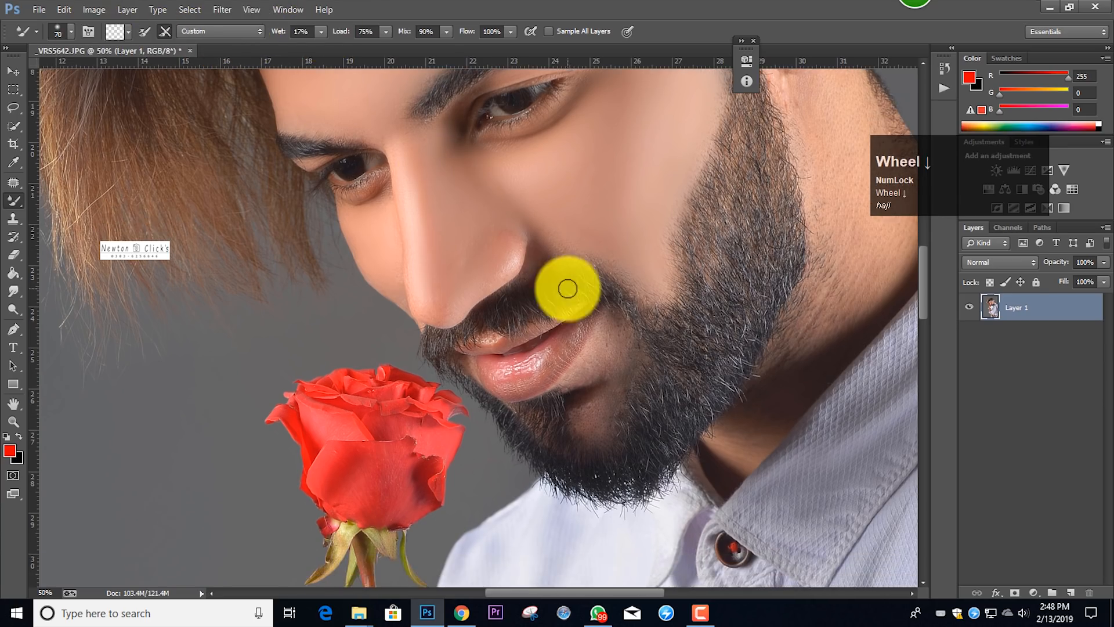
key("bracketright")
key("bracketright")
key("bracketright")
mouse_move(493, 229)
left_mouse_down()
mouse_move(547, 240)
mouse_move(546, 222)
mouse_move(562, 242)
left_mouse_up()
- Enlarge the Mixer Brush to 250 and 300 px and blend the upper cheek and temple beside the outer eye corner
key("bracketright")
scroll(562, 240, "down", 1)
key("bracketleft")
key("bracketleft")
scroll(580, 210, "up", 2)
scroll(579, 210, "up", 2)
key("bracketright")
key("bracketright")
key("bracketright")
key("bracketright")
key("bracketright")
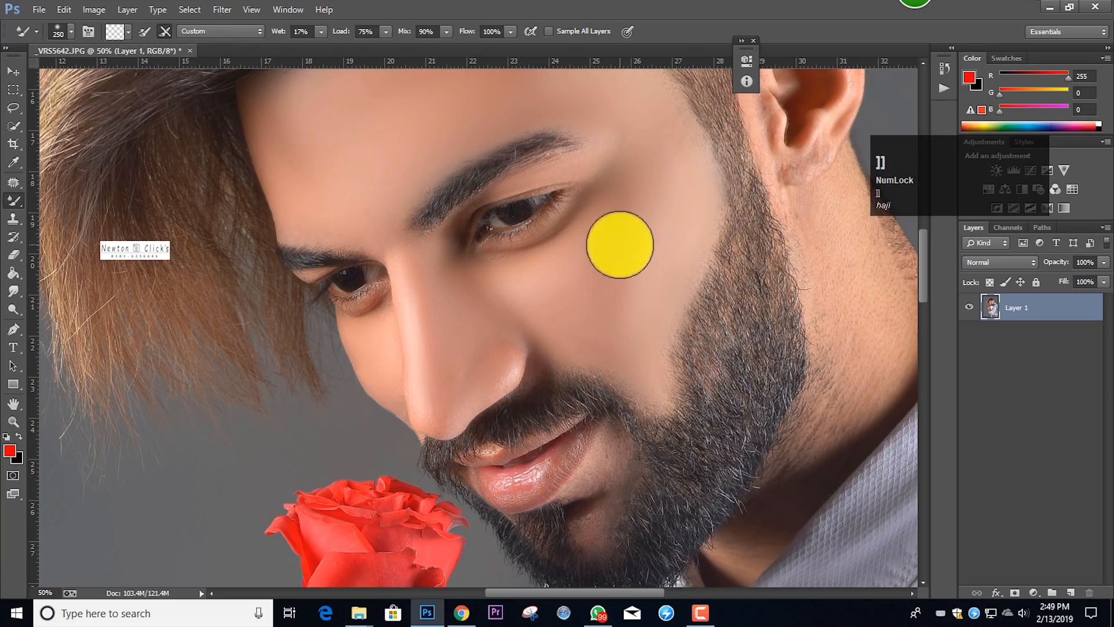
mouse_move(614, 243)
left_mouse_down()
mouse_move(633, 194)
mouse_move(613, 279)
mouse_move(621, 318)
mouse_move(606, 331)
mouse_move(618, 232)
left_mouse_up()
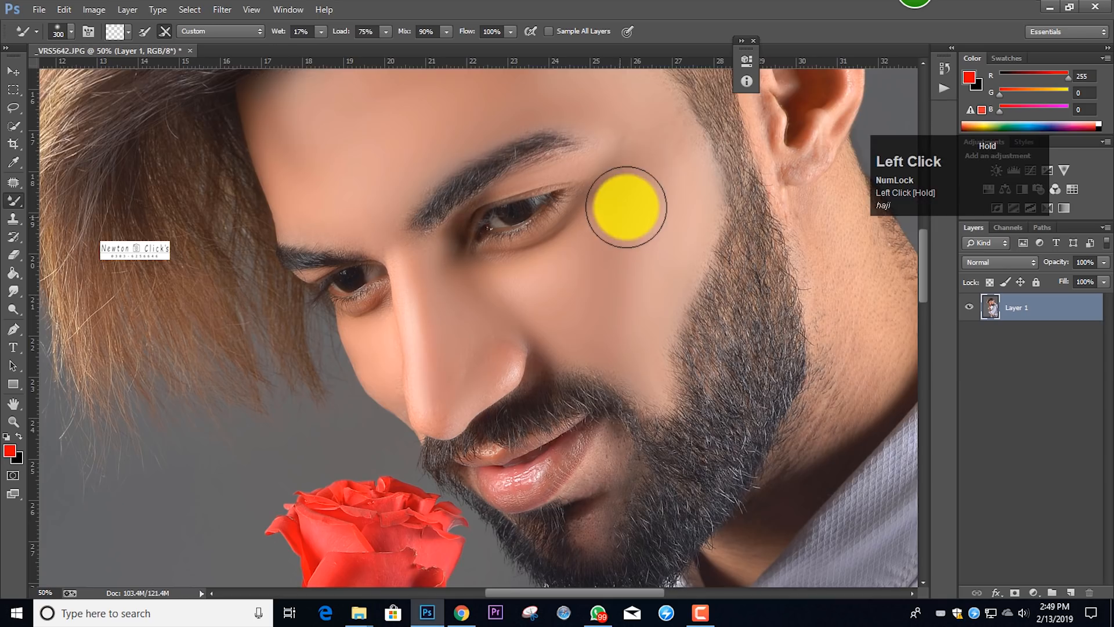
- Reduce the Mixer Brush to 100 px and smooth the bare skin between the mouth corner, chin and beard
scroll(621, 212, "down", 3)
key("bracketleft")
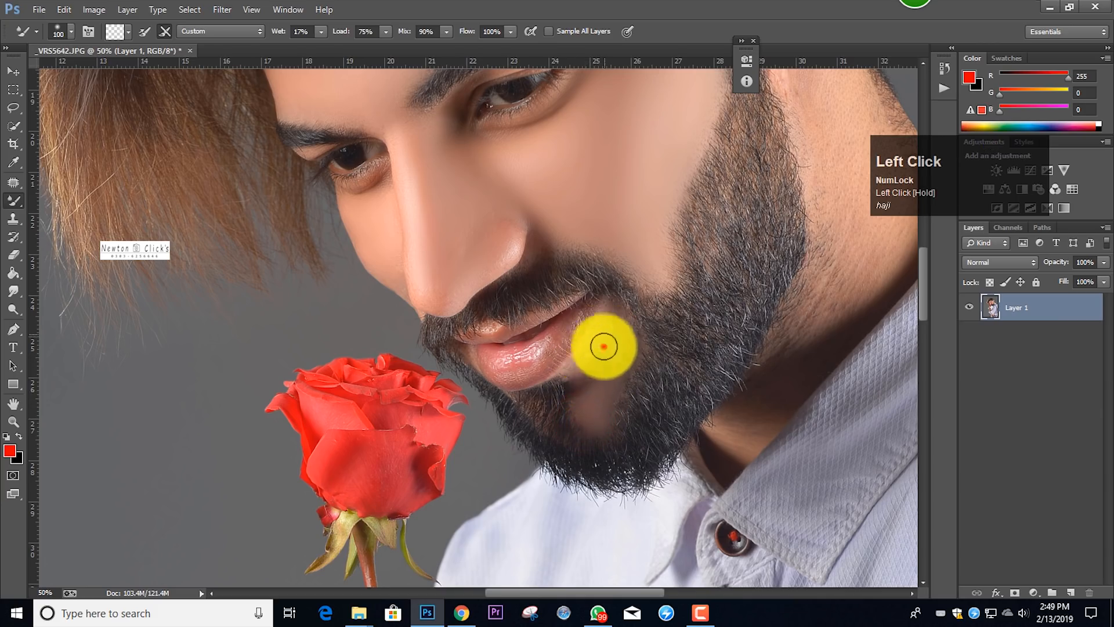
left_click_drag(613, 333, 620, 351)
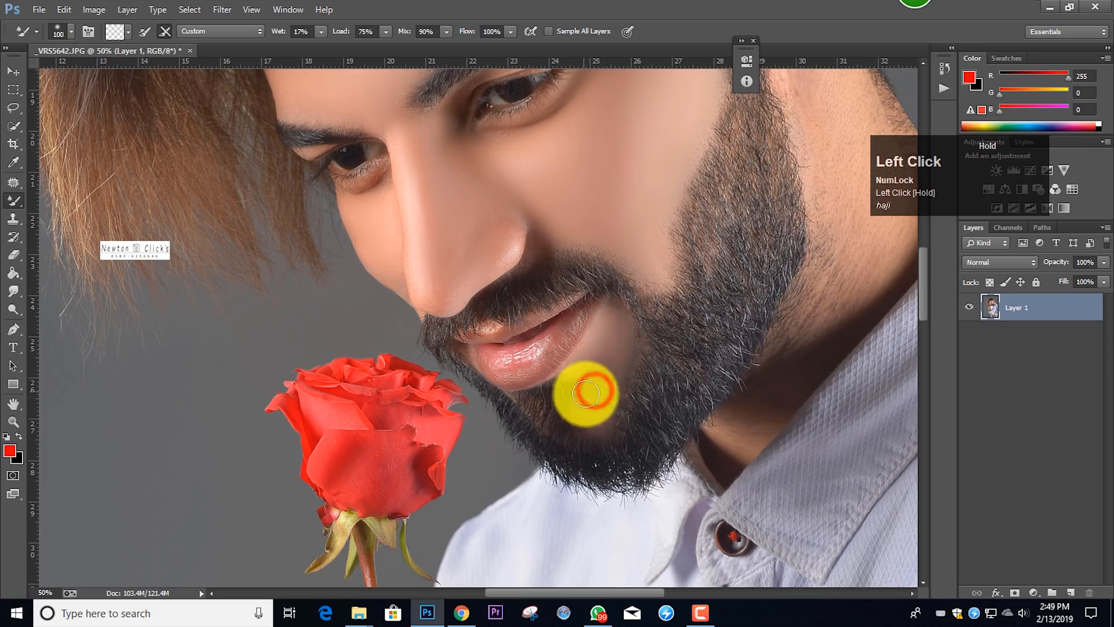
left_click_drag(612, 337, 589, 370)
key("bracketleft")
key("bracketleft")
mouse_move(537, 246)
left_mouse_down()
mouse_move(532, 259)
mouse_move(566, 244)
mouse_move(575, 206)
mouse_move(748, 286)
left_mouse_up()
- Smooth the front edge and upper inner part of the ear with the Mixer Brush, using up to 125 px
key("bracketright")
key("bracketright")
key("bracketright")
key("bracketright")
key("bracketright")
key("bracketright")
scroll(737, 285, "down", 3)
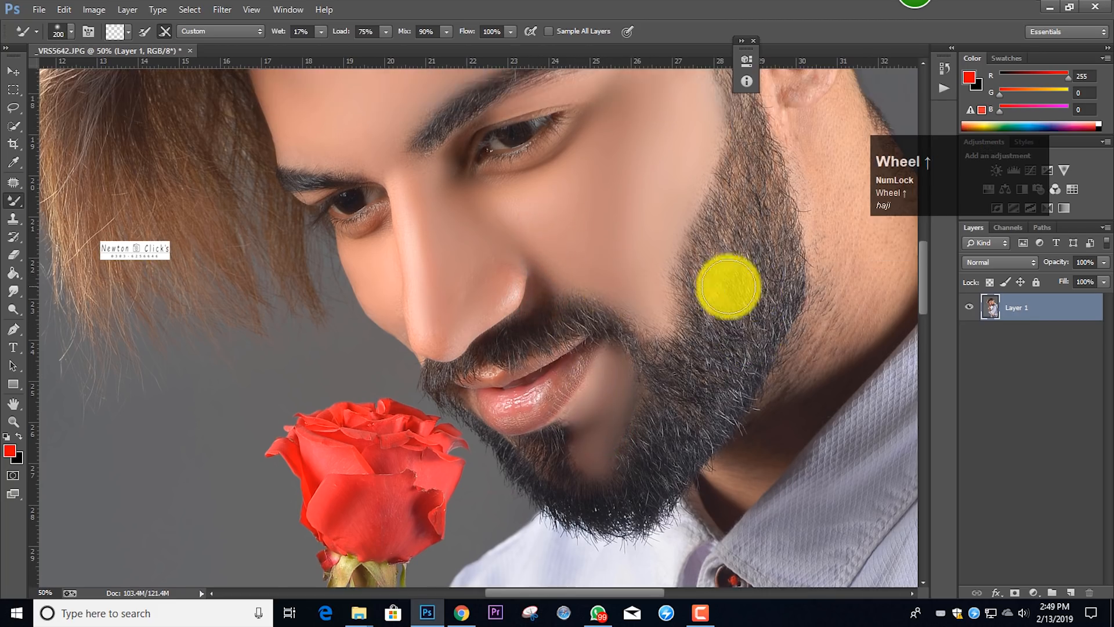
scroll(638, 273, "up", 3)
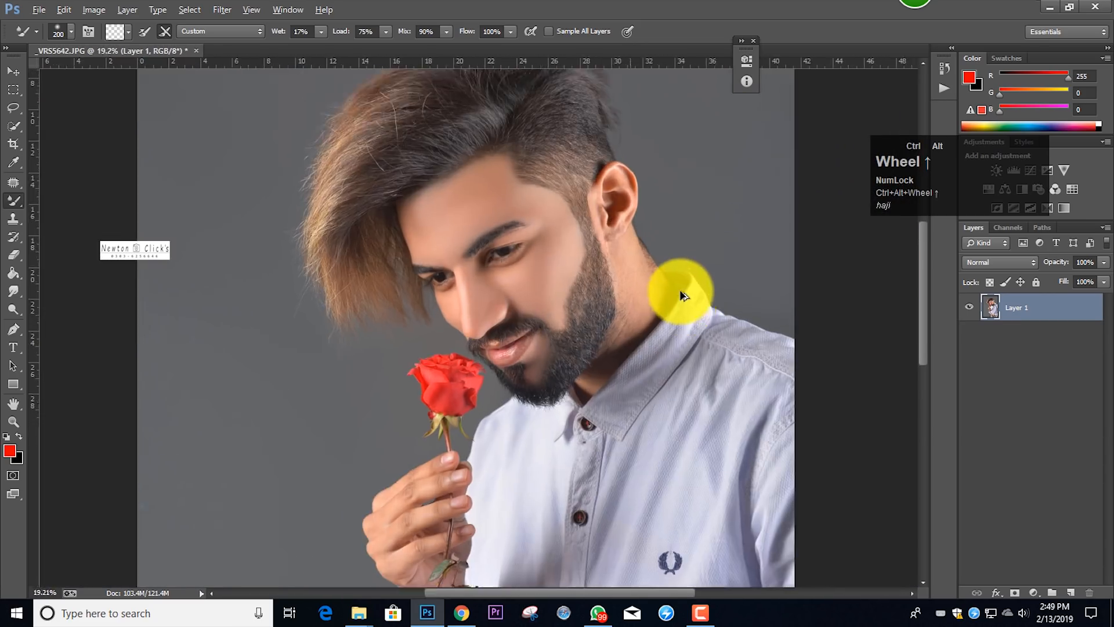
scroll(598, 286, "up", 3)
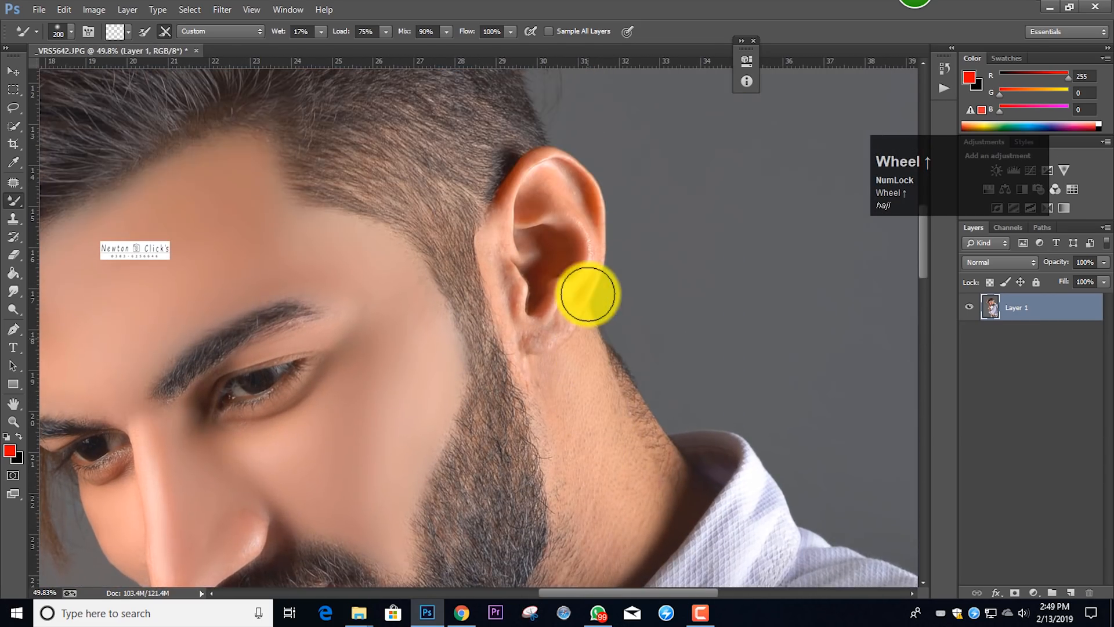
key("bracketleft")
key("bracketleft")
key("bracketleft")
key("bracketleft")
left_click_drag(492, 242, 503, 300)
mouse_move(497, 239)
left_mouse_down()
mouse_move(502, 209)
mouse_move(551, 184)
left_mouse_up()
key("bracketright")
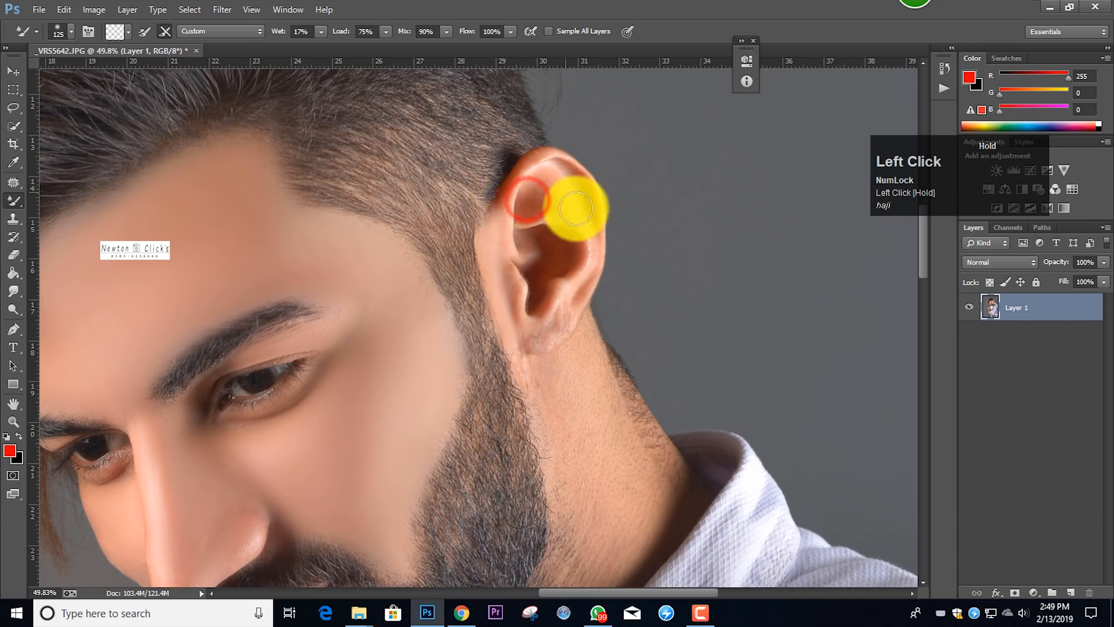
- Reduce the Mixer Brush to 90 px and smooth the outer rim and lobe of the ear
key("bracketleft")
key("bracketleft")
left_click(589, 236)
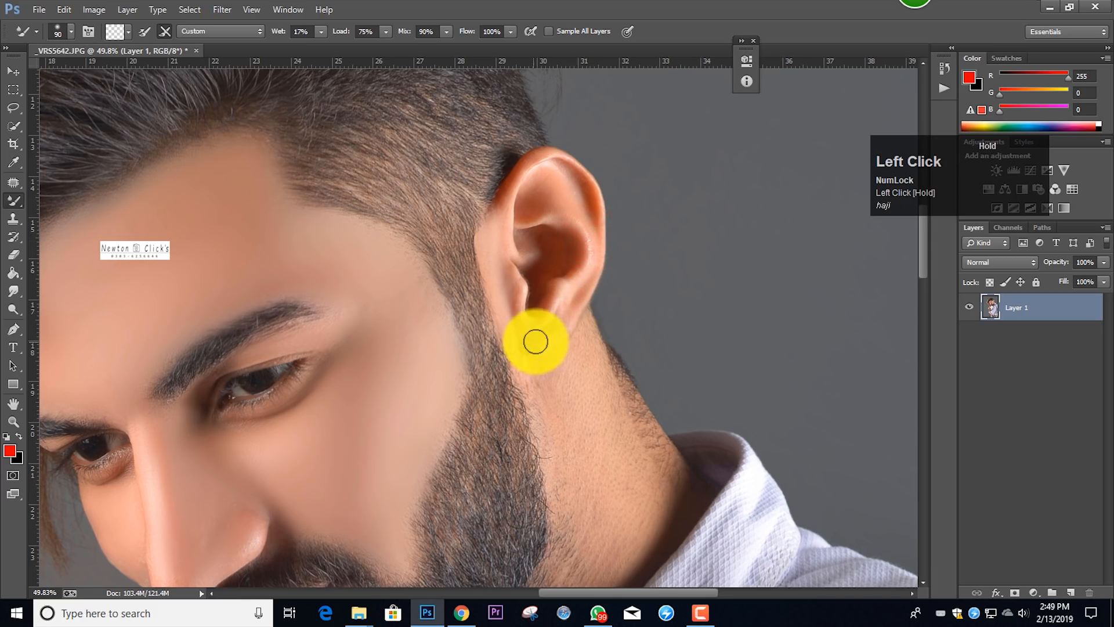
left_click(545, 332)
- Blend the upper neck skin below the earlobe, varying the Mixer Brush between 125 and 250 px
scroll(557, 302, "down", 2)
key("bracketright")
key("bracketright")
key("bracketright")
key("bracketright")
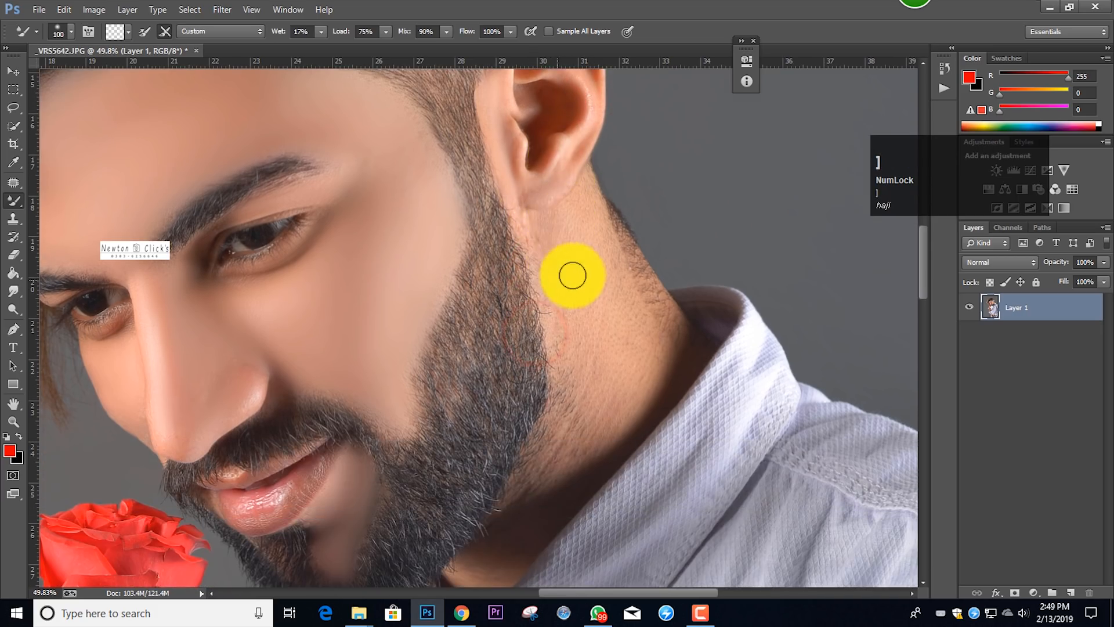
left_click(552, 251)
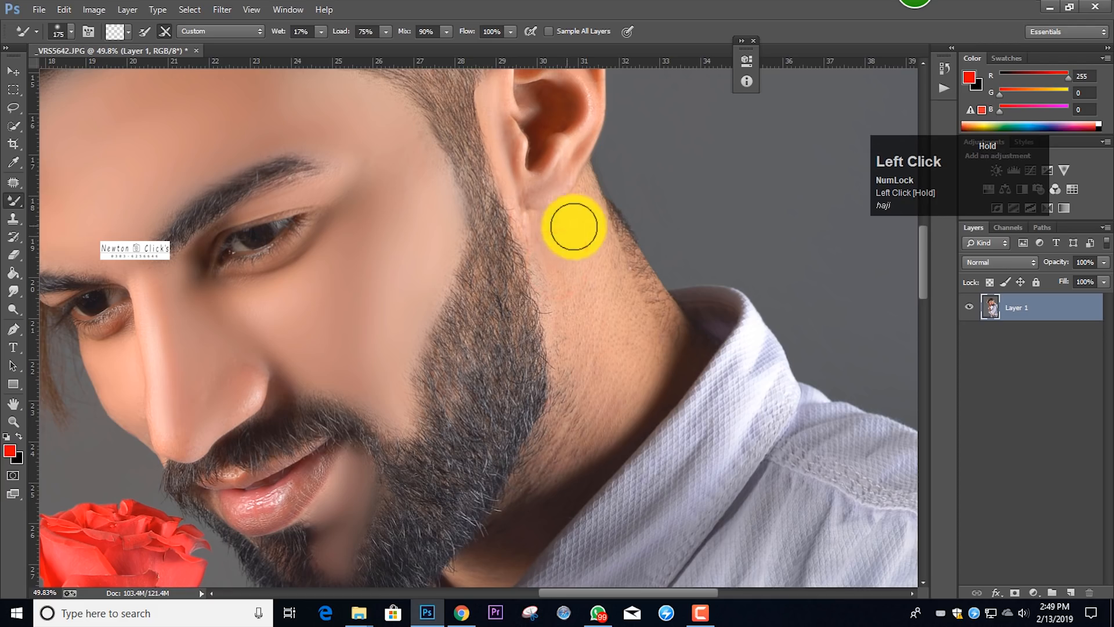
left_click_drag(583, 207, 606, 292)
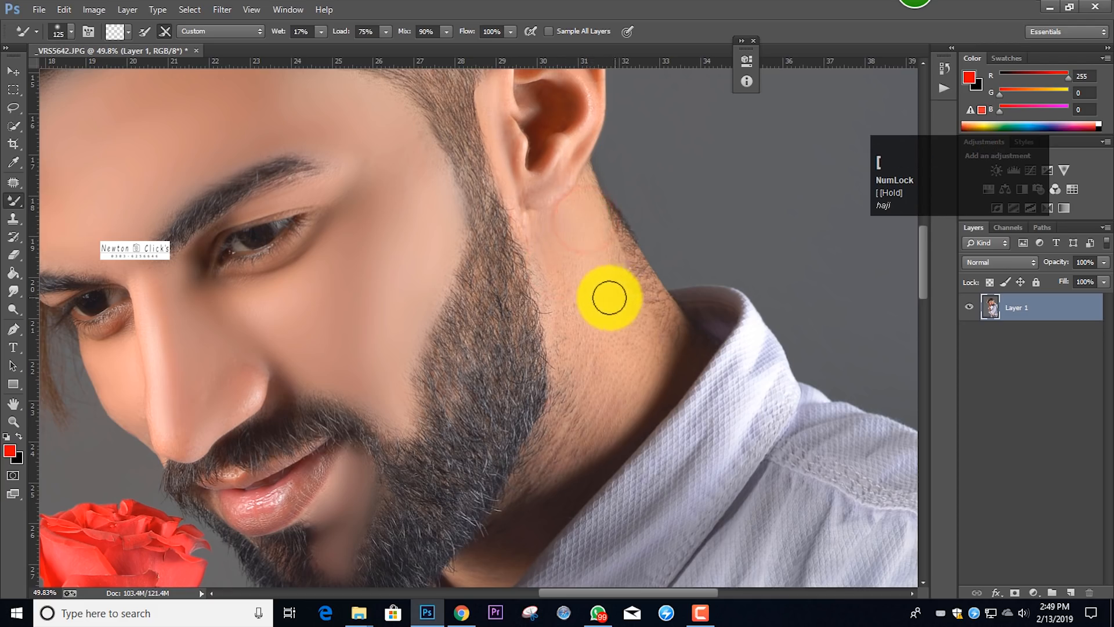
key("bracketright")
key("bracketright")
left_click(570, 253)
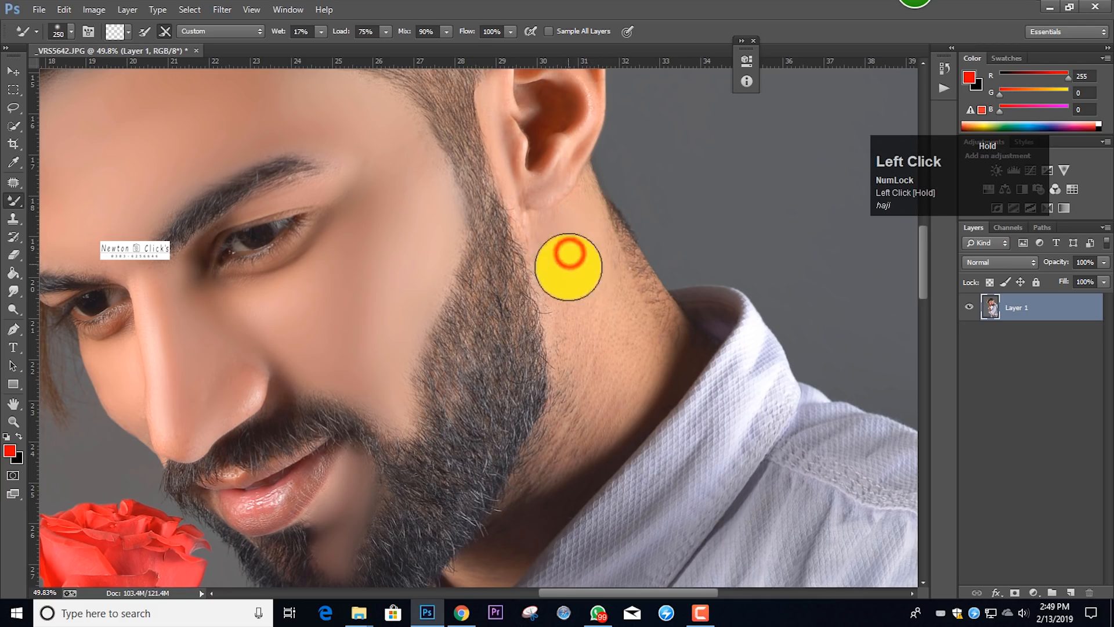
- Reduce the Mixer Brush to 80 px and smooth the narrow skin strip between the earlobe and the beard
key("bracketleft")
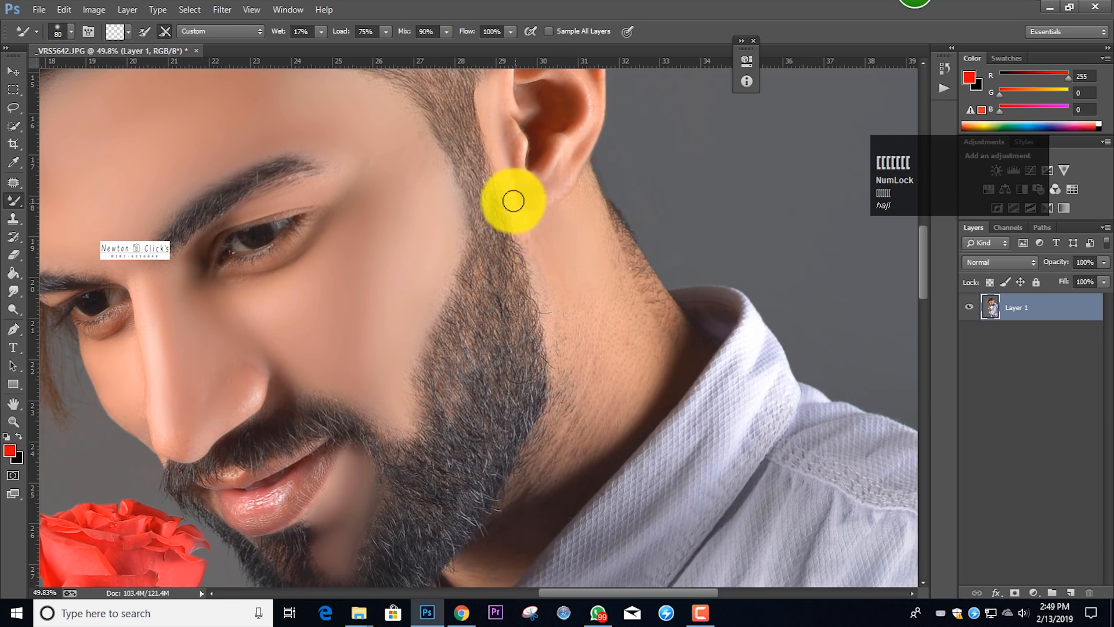
left_click_drag(512, 200, 523, 233)
key("bracketright")
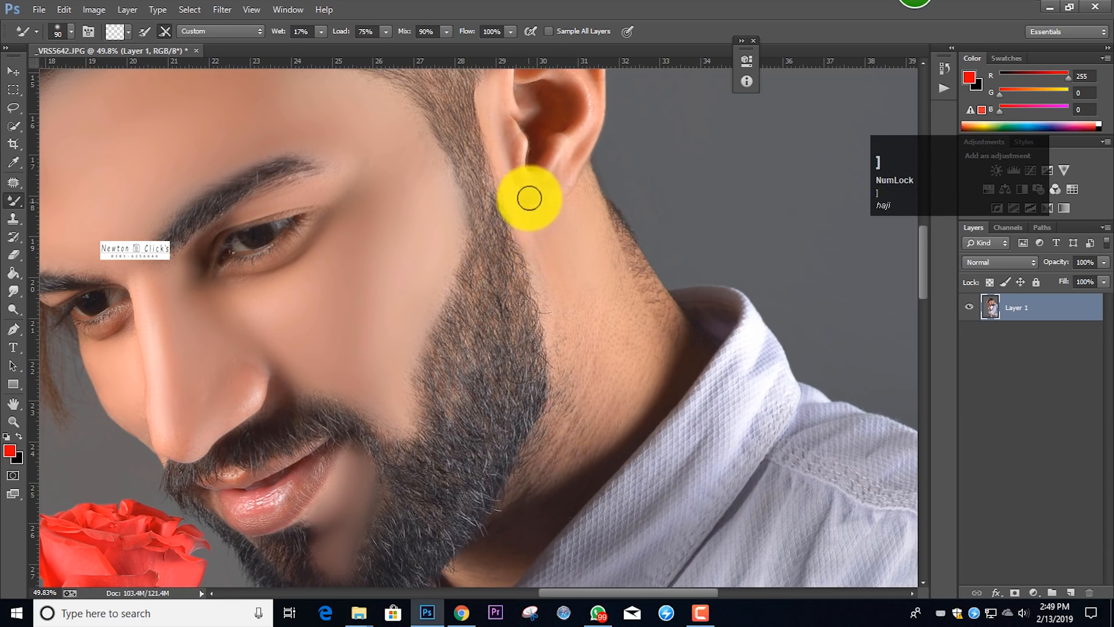
- Enlarge the Mixer Brush and blend the stubbled skin down the middle of the neck
scroll(537, 206, "down", 1)
key("bracketright")
key("bracketright")
key("bracketright")
key("bracketright")
key("bracketright")
mouse_move(559, 226)
left_mouse_down()
mouse_move(583, 301)
mouse_move(603, 244)
mouse_move(637, 327)
mouse_move(635, 306)
mouse_move(604, 352)
left_mouse_up()
mouse_move(580, 314)
left_mouse_down()
mouse_move(586, 362)
mouse_move(555, 401)
mouse_move(594, 369)
mouse_move(610, 372)
mouse_move(627, 344)
mouse_move(570, 296)
mouse_move(522, 386)
mouse_move(580, 333)
left_mouse_up()
- Smooth the lower neck between the beard and the shirt collar with the Mixer Brush at 125 and 175 px
scroll(580, 309, "down", 5)
key("bracketleft")
key("bracketleft")
key("bracketleft")
scroll(578, 318, "down", 1)
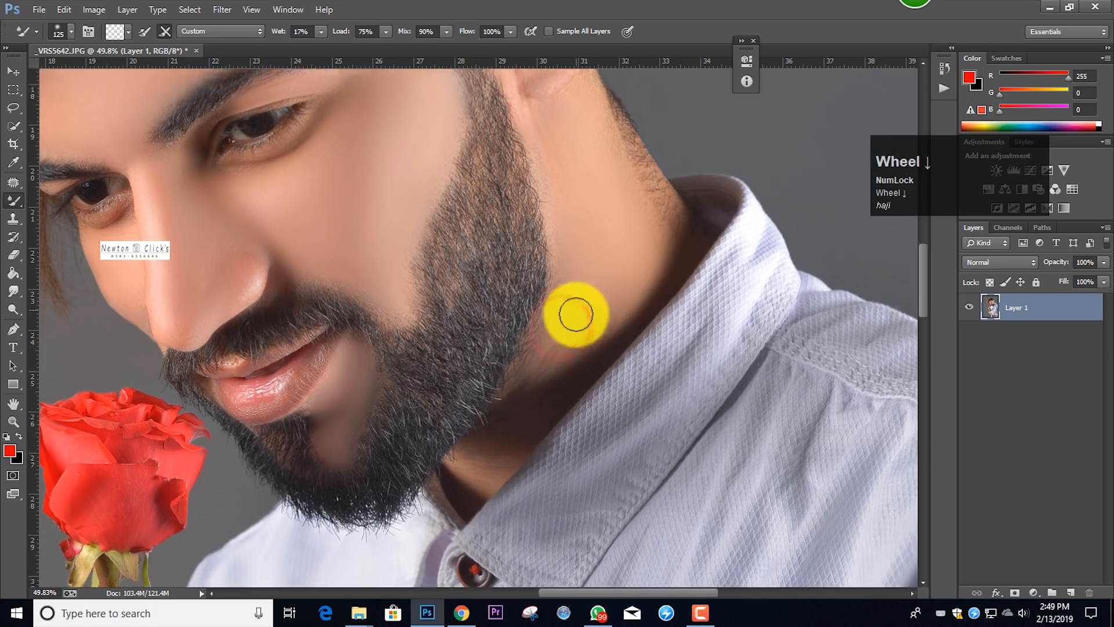
scroll(575, 314, "down", 1)
key("bracketright")
key("bracketright")
left_click(498, 414)
left_click_drag(515, 391, 510, 363)
- Compare the retouched portrait with the original by switching between the opening snapshot and the latest Mixer Brush history state
scroll(510, 362, "down", 4, "ctrl")
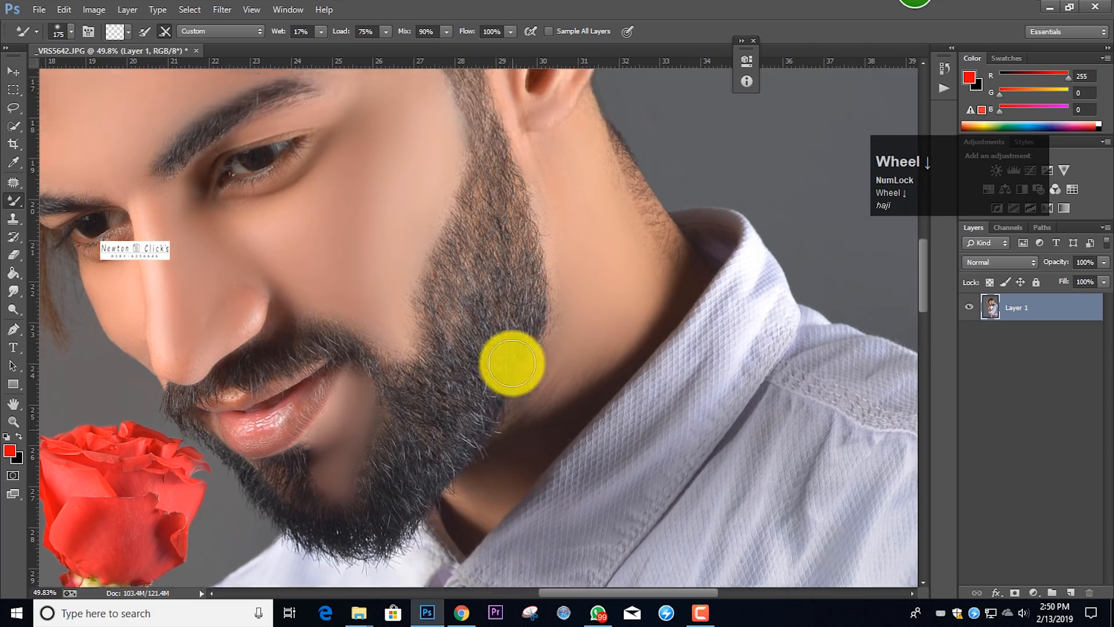
scroll(370, 398, "down", 4, "ctrl")
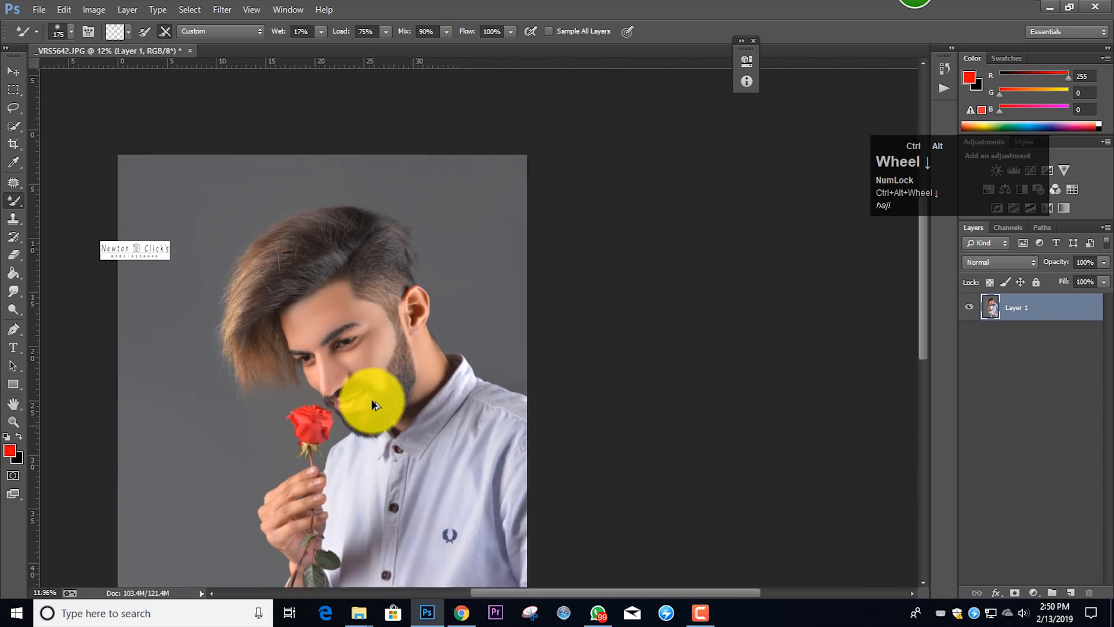
scroll(523, 253, "up", 3, "ctrl+alt")
scroll(523, 253, "up", 4, "ctrl+alt")
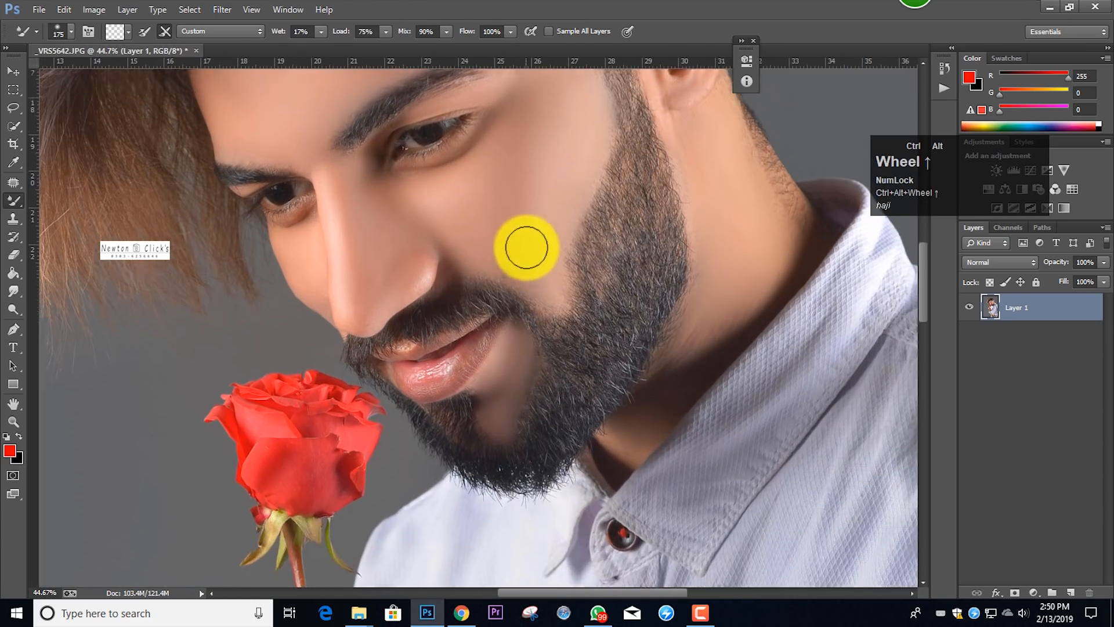
left_click(950, 47)
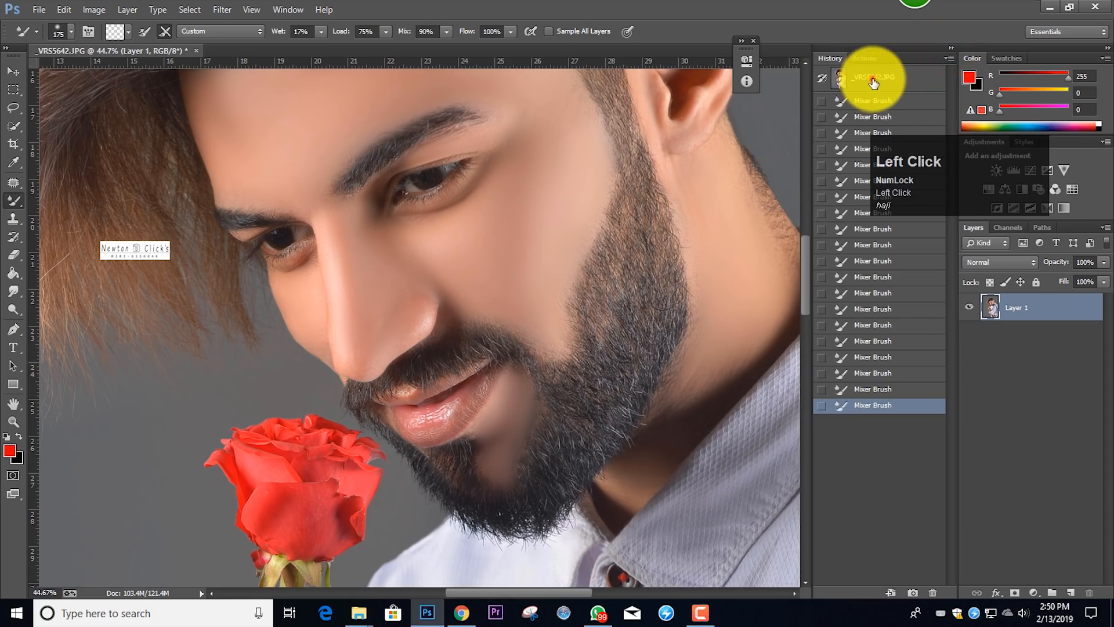
left_click(873, 83)
left_click(902, 405)
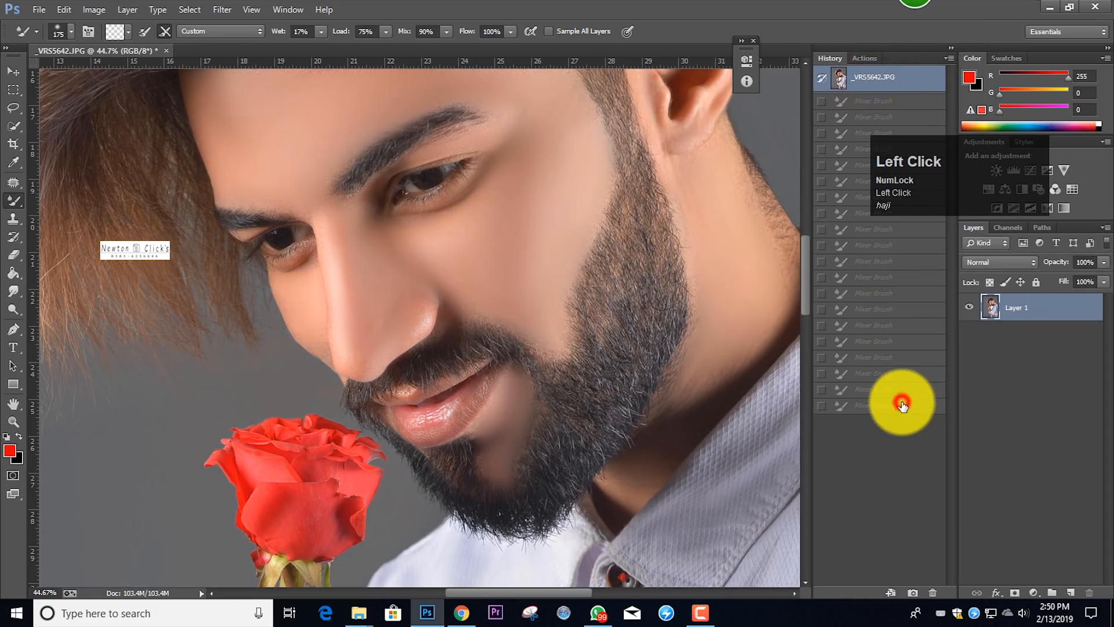
left_click(883, 77)
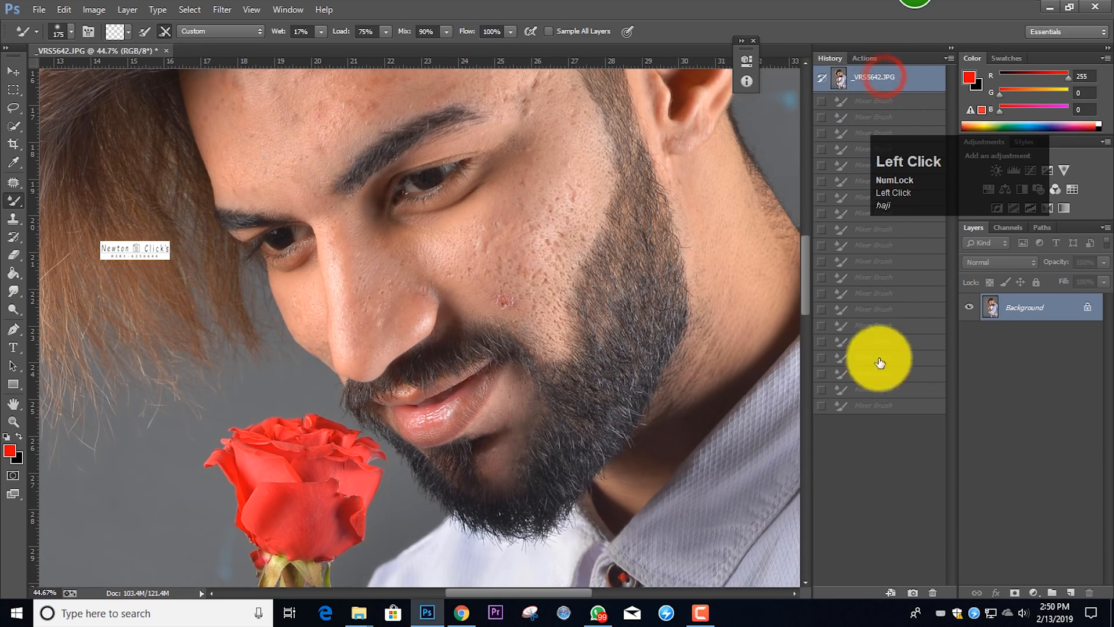
left_click(891, 406)
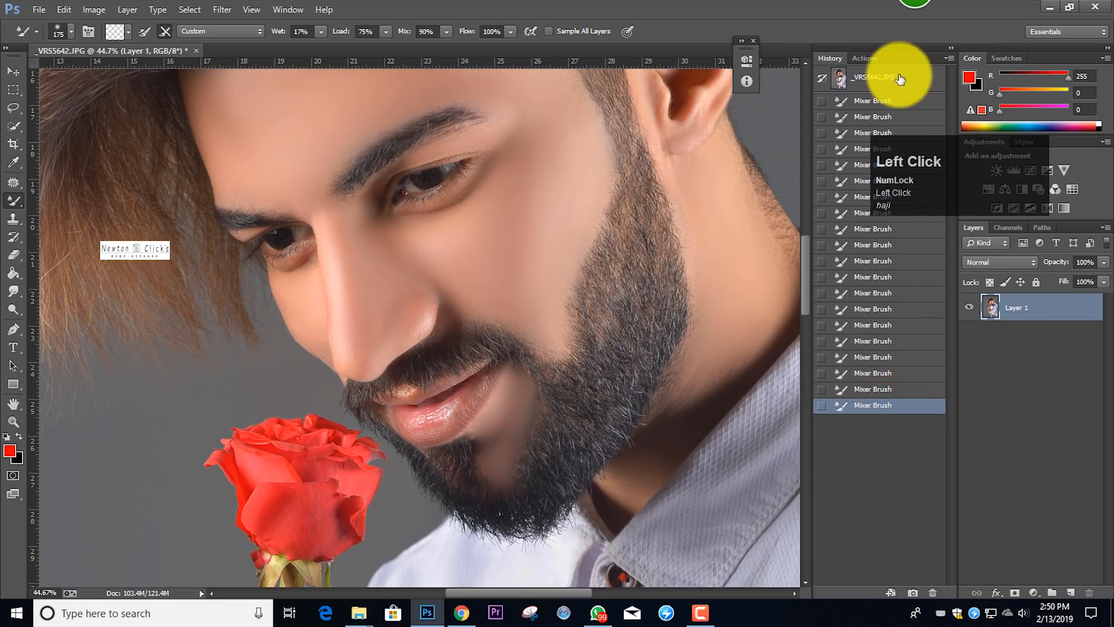
left_click(900, 78)
left_click(893, 405)
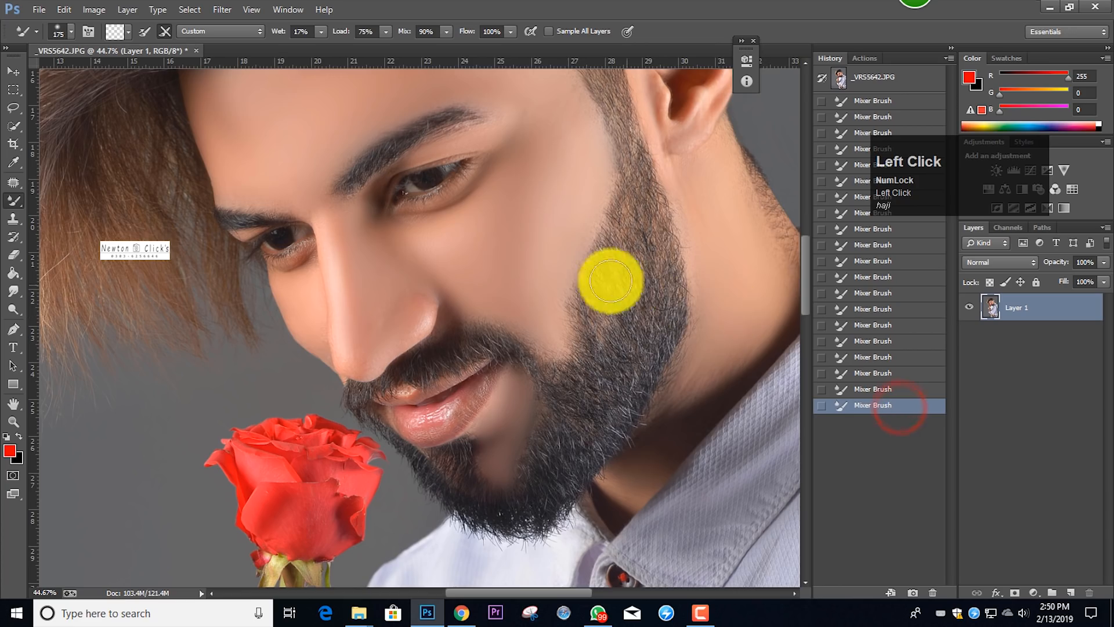
- Smooth the bare skin patch between the mouth corner and the beard with the Mixer Brush at 90 px
scroll(505, 308, "down", 3)
scroll(506, 370, "up", 2)
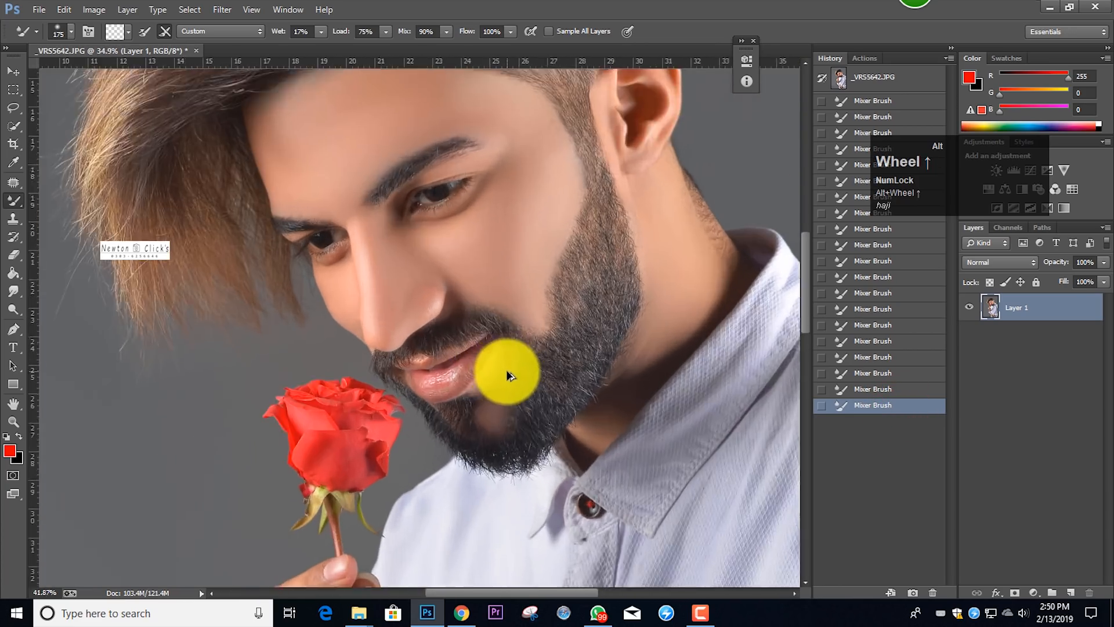
scroll(506, 370, "up", 3)
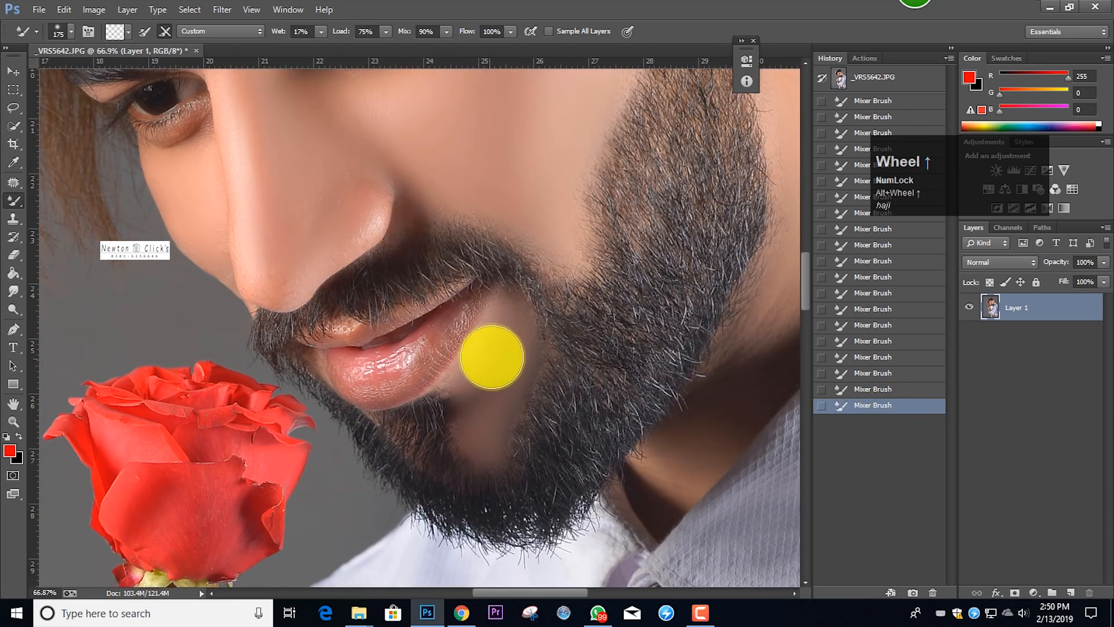
mouse_move(481, 365)
left_mouse_down()
mouse_move(467, 376)
mouse_move(484, 342)
mouse_move(520, 334)
mouse_move(525, 372)
left_mouse_up()
mouse_move(514, 336)
left_mouse_down()
mouse_move(497, 434)
mouse_move(534, 340)
mouse_move(513, 322)
mouse_move(473, 406)
left_mouse_up()
mouse_move(476, 448)
left_mouse_down()
mouse_move(505, 431)
mouse_move(525, 360)
mouse_move(513, 382)
mouse_move(461, 415)
left_mouse_up()
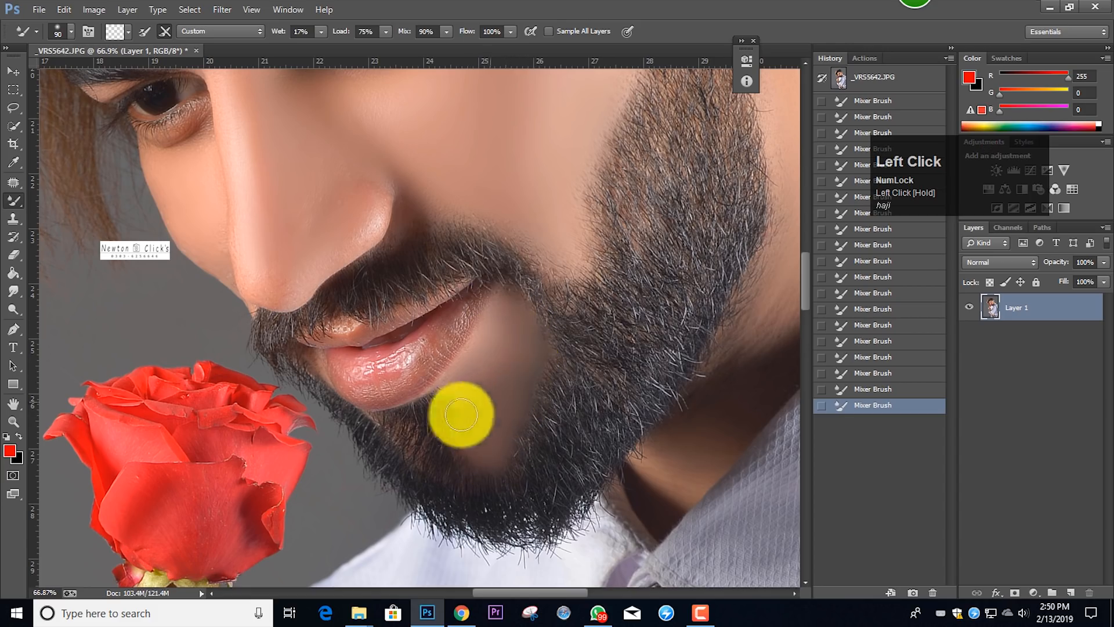
- Switch to the Dodge tool and enlarge its brush to 125 px for lightening the patch beside the mouth
left_click(13, 310)
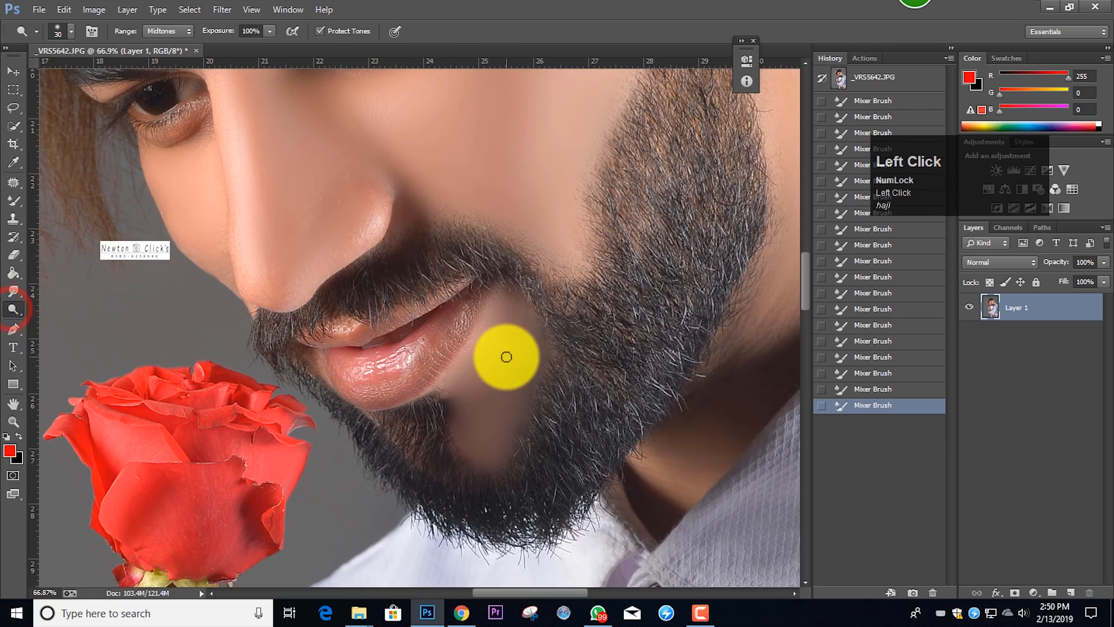
key("]")
key("]")
key("]")
key("]")
left_click(505, 295)
left_click(518, 316)
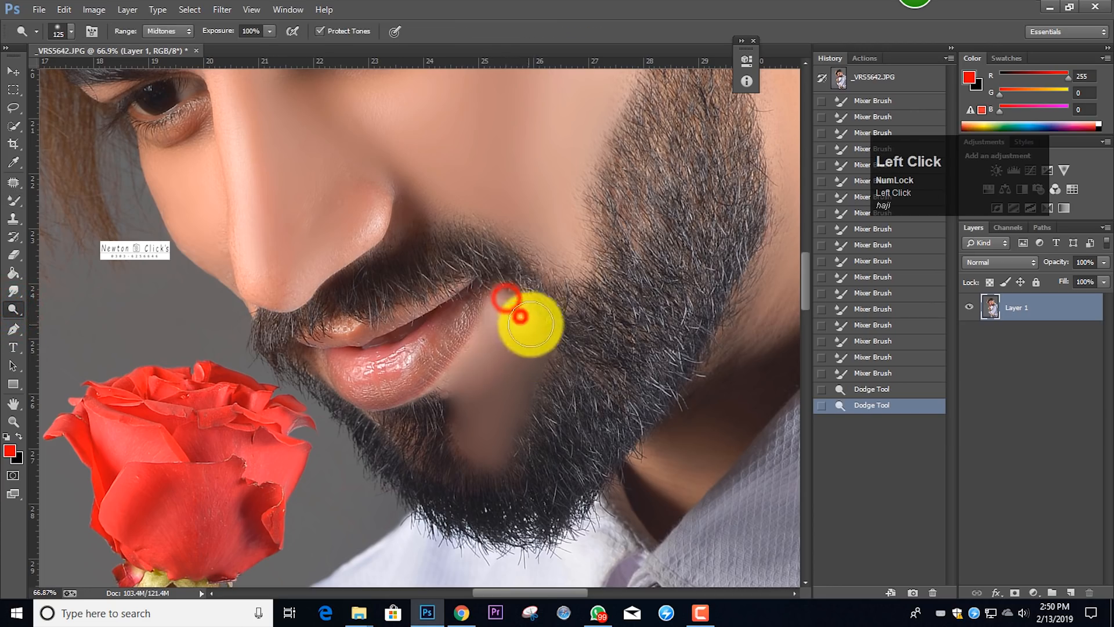
key("ctrl+alt+z")
key("ctrl+alt+z")
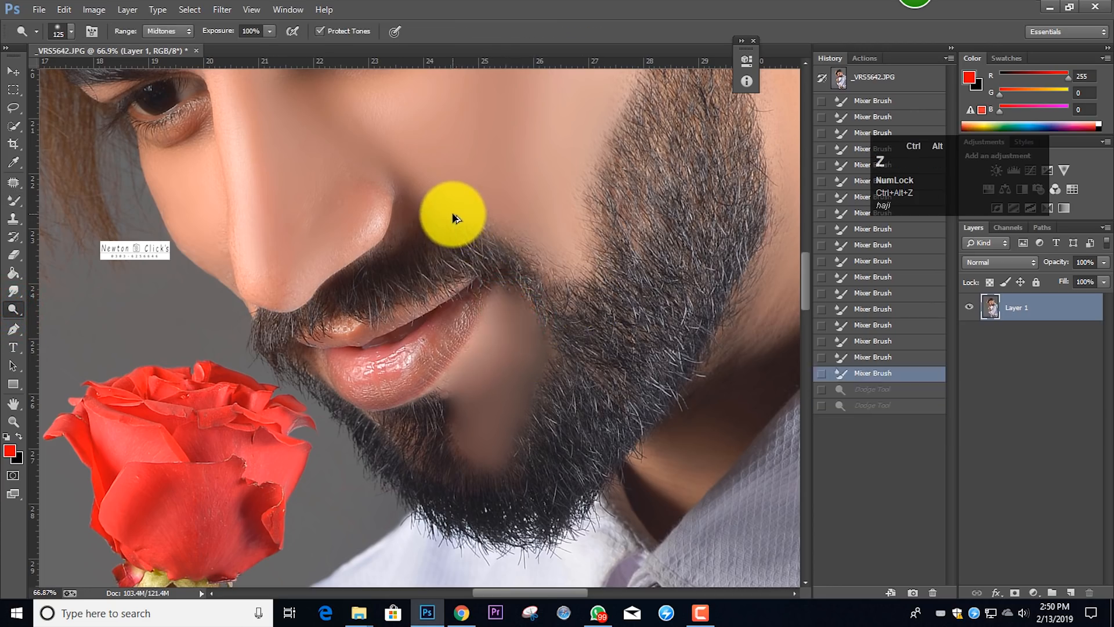
- Lighten the dark beard-side edge of the skin patch below the mouth corner with the Dodge tool at 9% exposure and 175 px
left_click_drag(198, 44, 204, 47)
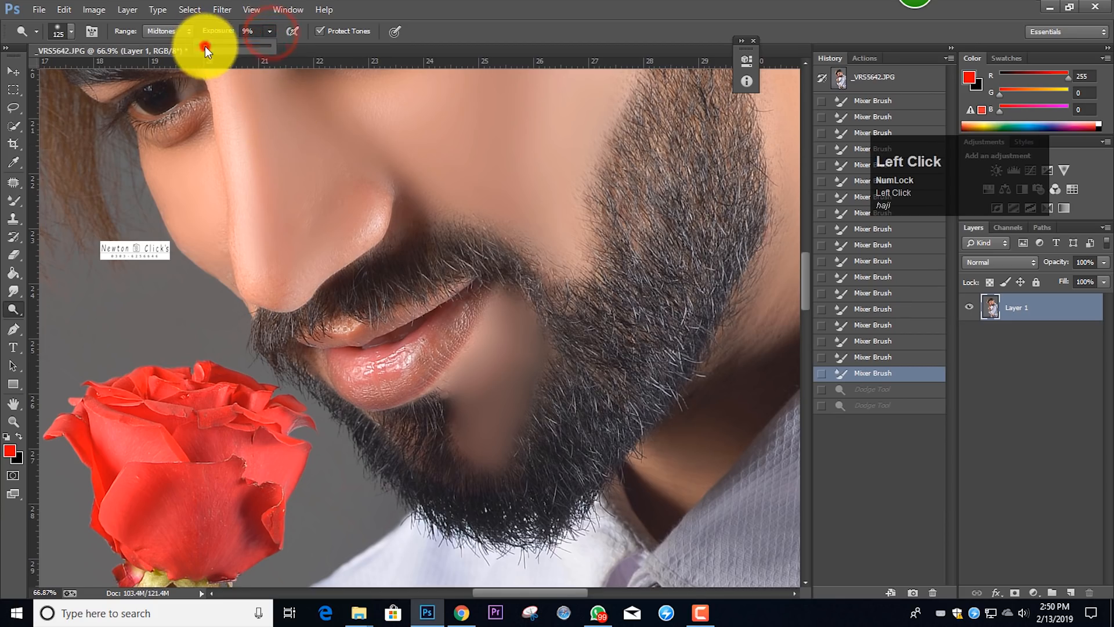
key("]")
key("]")
left_click(533, 334)
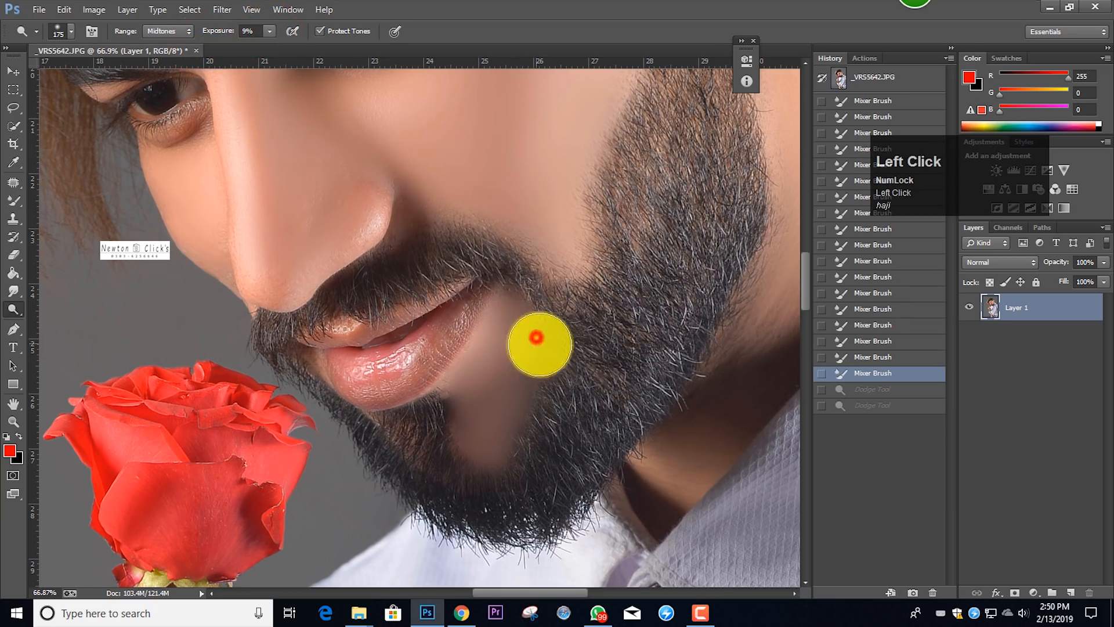
left_click(535, 349)
left_click(534, 365)
left_click(527, 395)
left_click(516, 419)
left_click(508, 436)
left_click(499, 453)
left_click(506, 450)
left_click(516, 430)
left_click(525, 406)
left_click(530, 376)
left_click(526, 375)
left_click(528, 363)
left_click(526, 397)
left_click(467, 464)
left_click(495, 463)
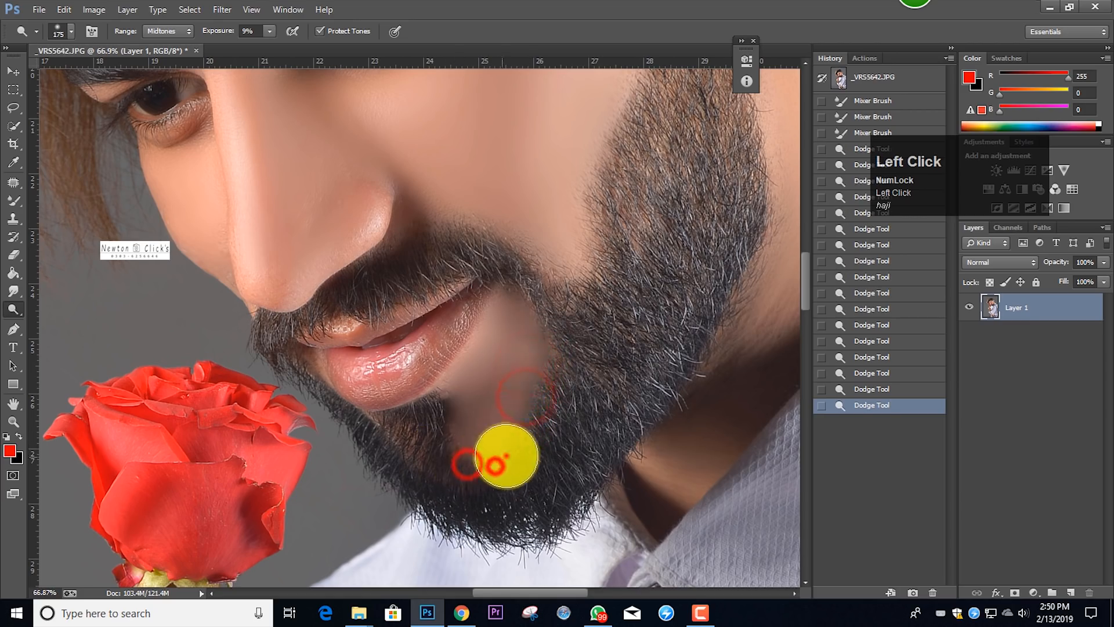
left_click(505, 458)
left_click(537, 363)
left_click(534, 405)
- Enlarge the Dodge brush to 300 px and brighten the whole skin patch beside the lower lip
scroll(537, 280, "down", 4)
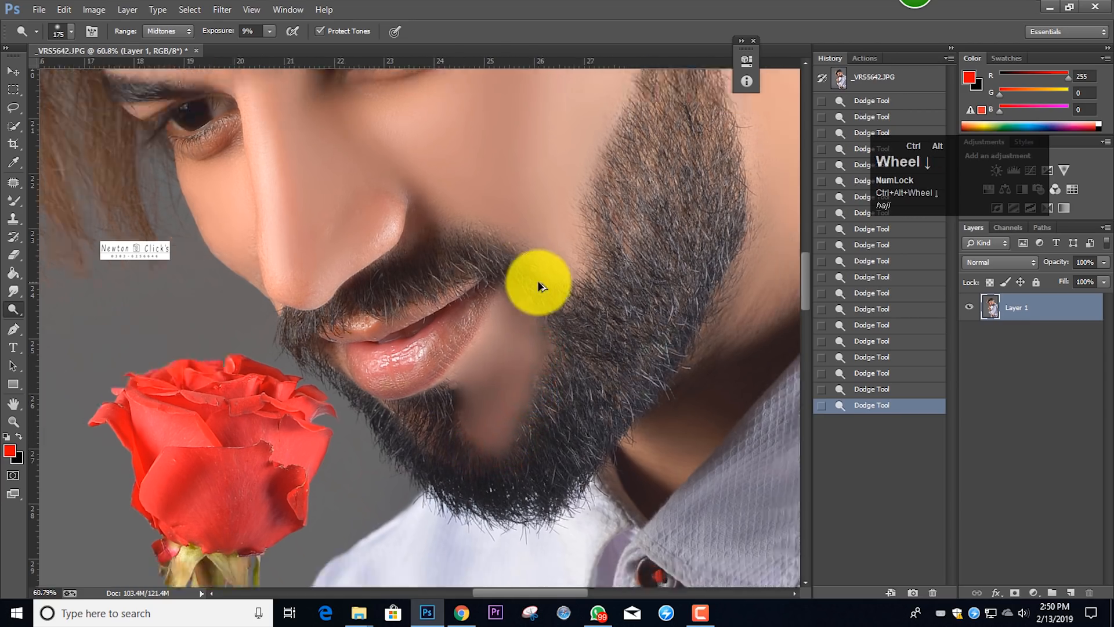
scroll(537, 280, "up", 2)
scroll(539, 286, "up", 1)
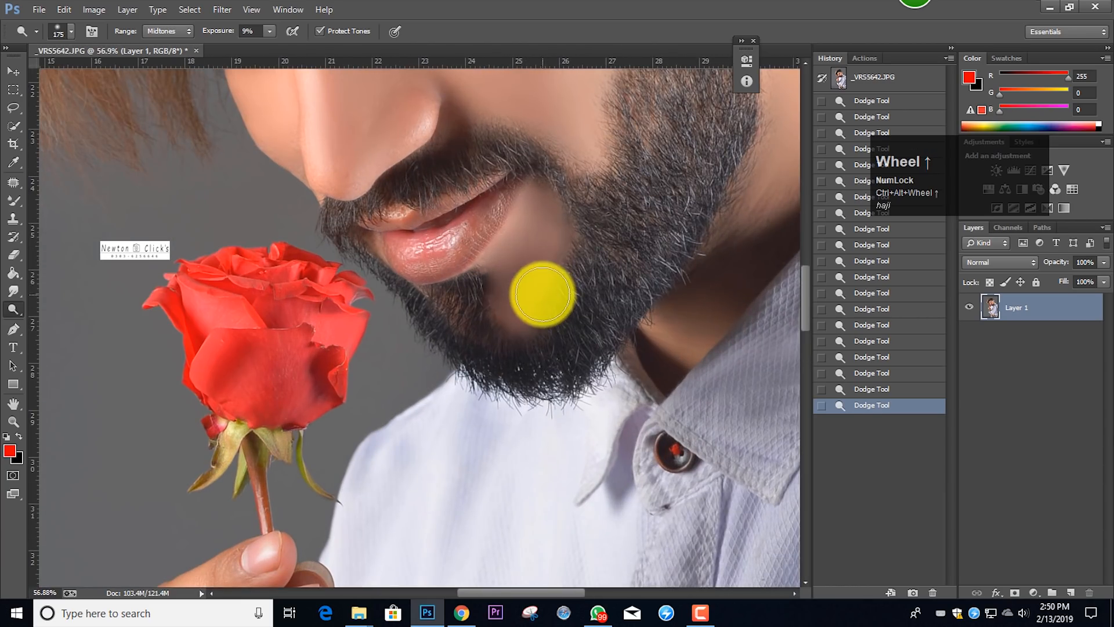
key("bracketright")
key("bracketright")
key("bracketright")
left_click(532, 236)
left_click(528, 268)
left_click(516, 315)
left_click(512, 295)
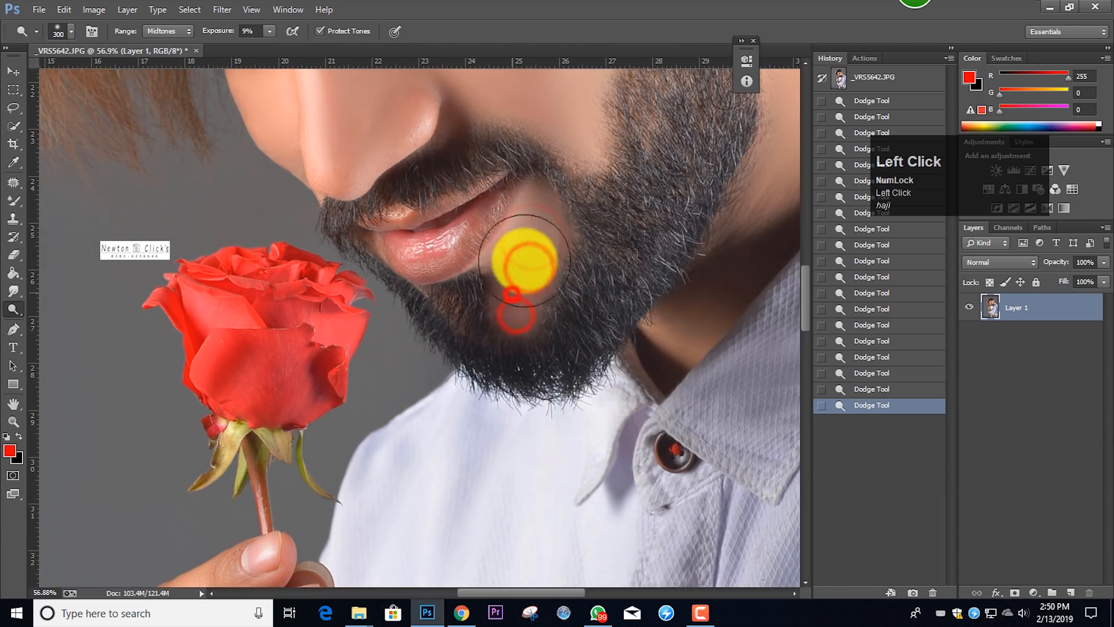
- Blend the lightened skin patch beside the mouth using the Mixer Brush at 125 px
right_click(12, 200)
left_click(50, 236)
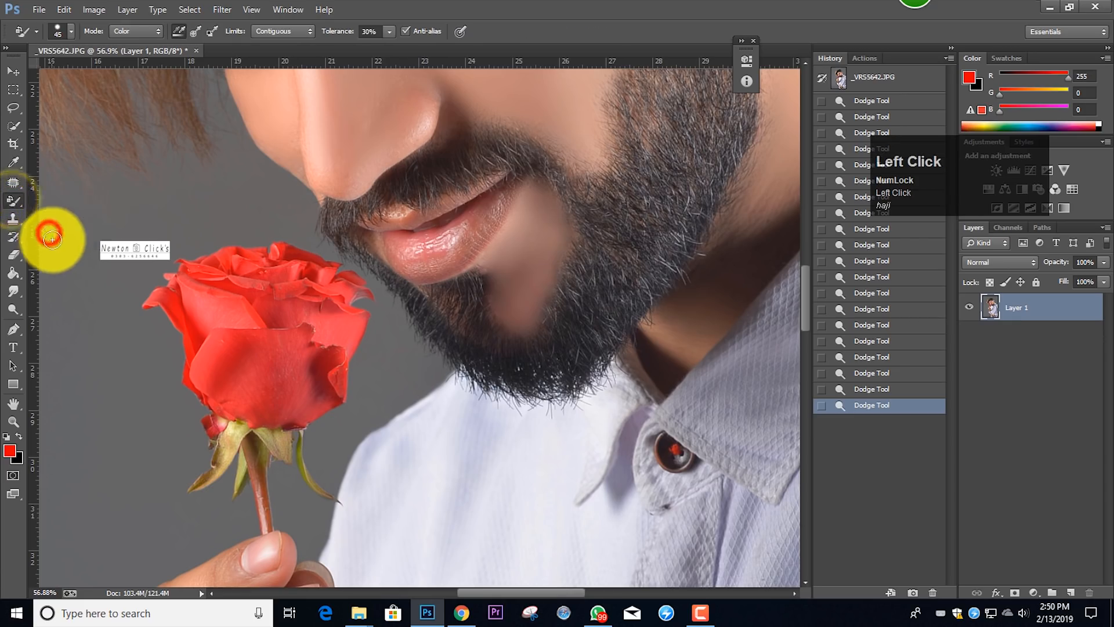
left_click(40, 236)
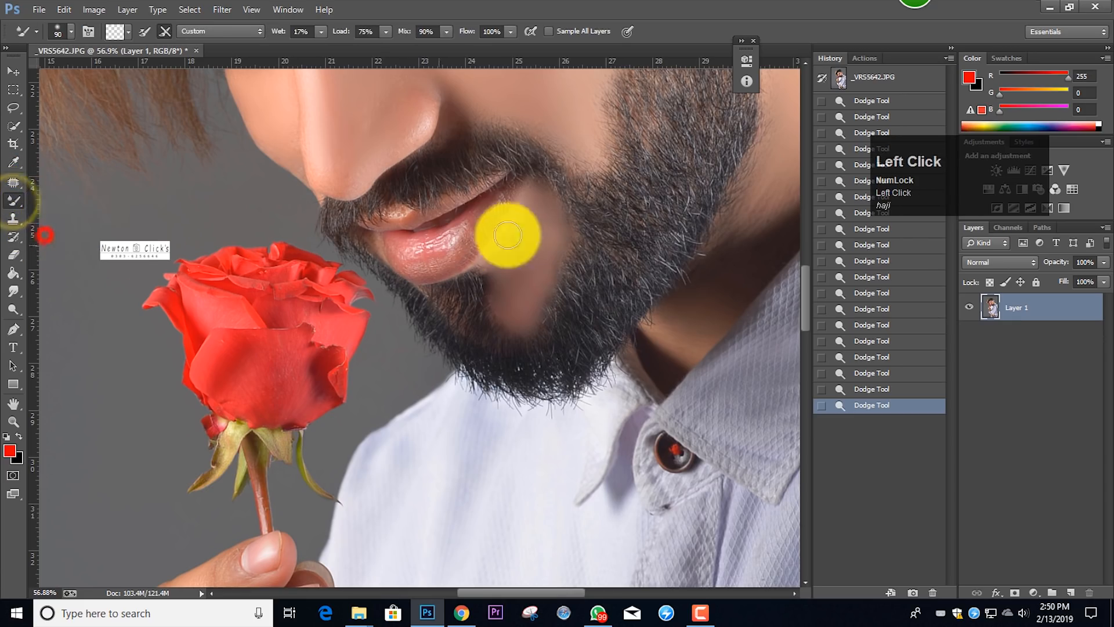
mouse_move(530, 224)
left_mouse_down()
mouse_move(522, 305)
mouse_move(511, 285)
mouse_move(554, 242)
mouse_move(543, 227)
mouse_move(526, 295)
left_mouse_up()
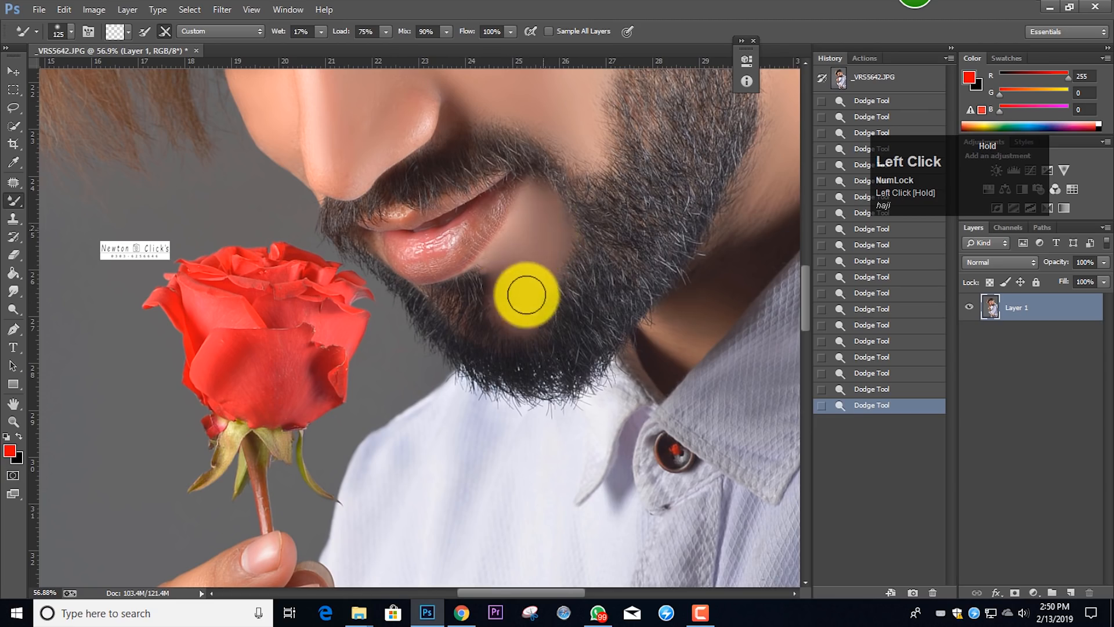
- Smooth the fingers and back of the hand holding the rose with the Mixer Brush, adjusting its size to fit
scroll(457, 237, "down", 10)
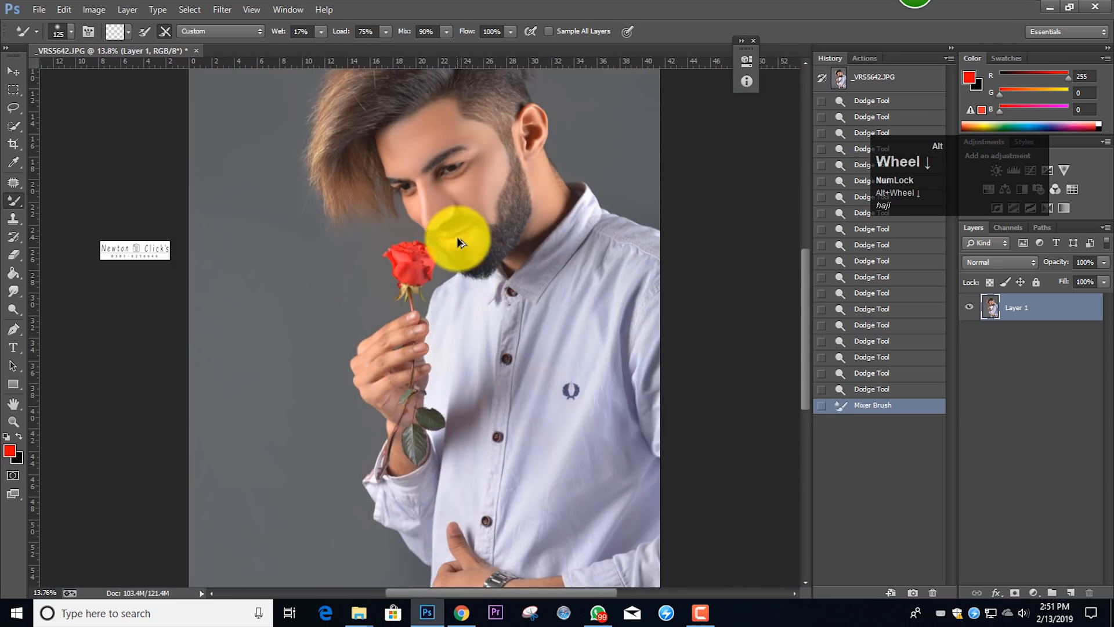
scroll(502, 326, "up", 5)
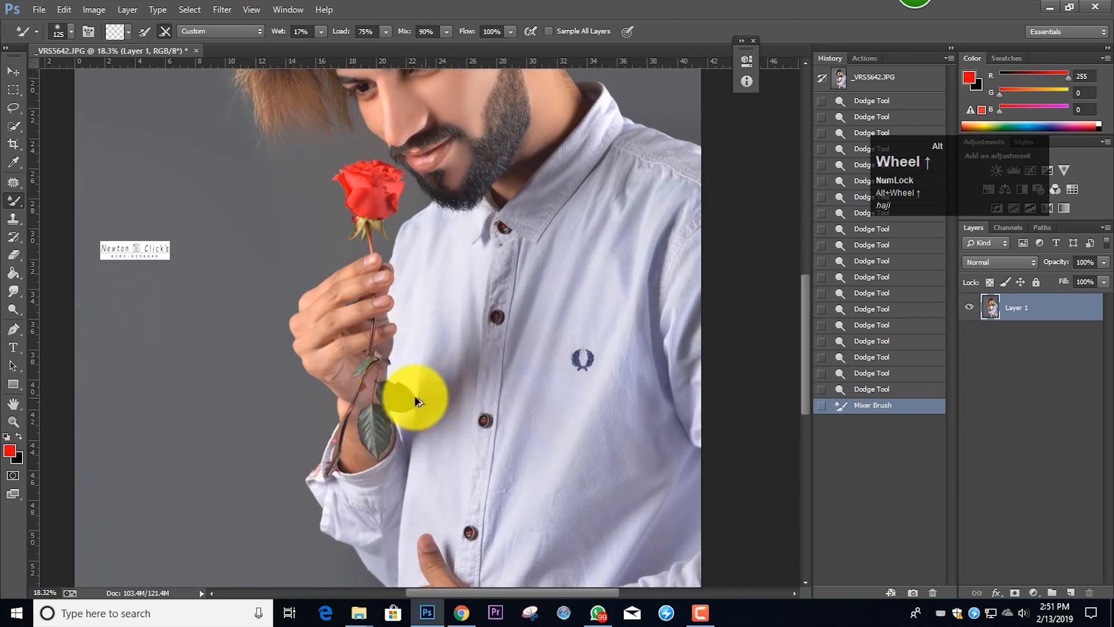
key("bracketleft")
mouse_move(351, 319)
left_mouse_down()
mouse_move(299, 347)
mouse_move(313, 311)
left_mouse_up()
key("bracketright")
key("bracketright")
mouse_move(338, 283)
left_mouse_down()
mouse_move(288, 308)
mouse_move(347, 227)
mouse_move(285, 254)
mouse_move(298, 303)
left_mouse_up()
key("bracketleft")
- Smooth the forearm skin between the watch and the shirt cuff with the Mixer Brush, starting at 175 px
scroll(299, 303, "down", 5)
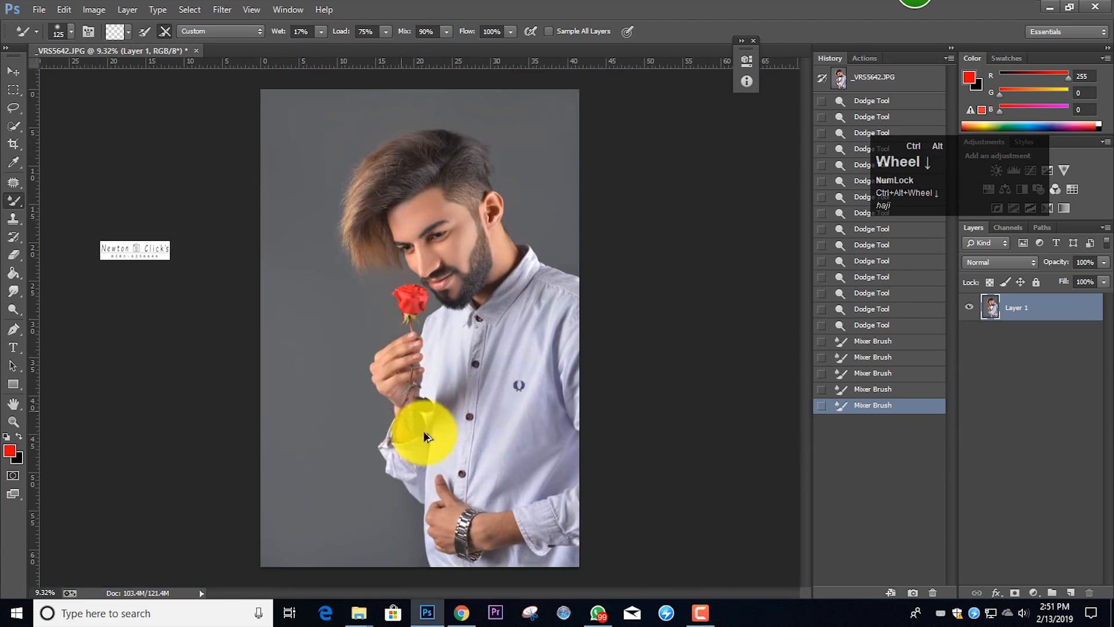
scroll(424, 436, "up", 4)
key("bracketright")
key("bracketright")
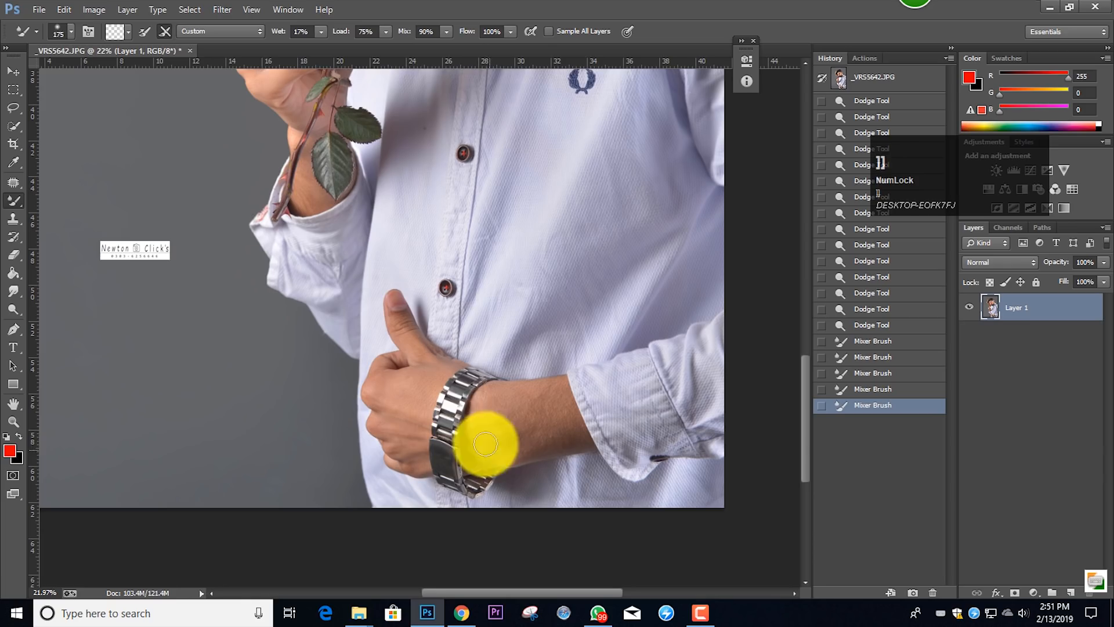
left_click_drag(493, 439, 510, 426)
key("bracketleft")
mouse_move(507, 430)
left_mouse_down()
mouse_move(536, 416)
mouse_move(525, 433)
mouse_move(548, 432)
left_mouse_up()
mouse_move(546, 436)
left_mouse_down()
mouse_move(499, 427)
mouse_move(515, 401)
mouse_move(547, 403)
mouse_move(569, 433)
mouse_move(529, 438)
left_mouse_up()
left_click_drag(523, 439, 482, 432)
- Smooth the fist wearing the watch and the wrist skin beside the strap with a smaller Mixer Brush
left_click_drag(406, 424, 405, 422)
key("bracketleft")
key("bracketleft")
left_click_drag(405, 418, 408, 461)
left_click_drag(407, 460, 410, 442)
left_click_drag(398, 388, 440, 377)
left_click_drag(489, 426, 494, 441)
- Lighten the shaded lower side of the forearm with the Dodge tool at 700 px and 9% exposure
left_click(12, 310)
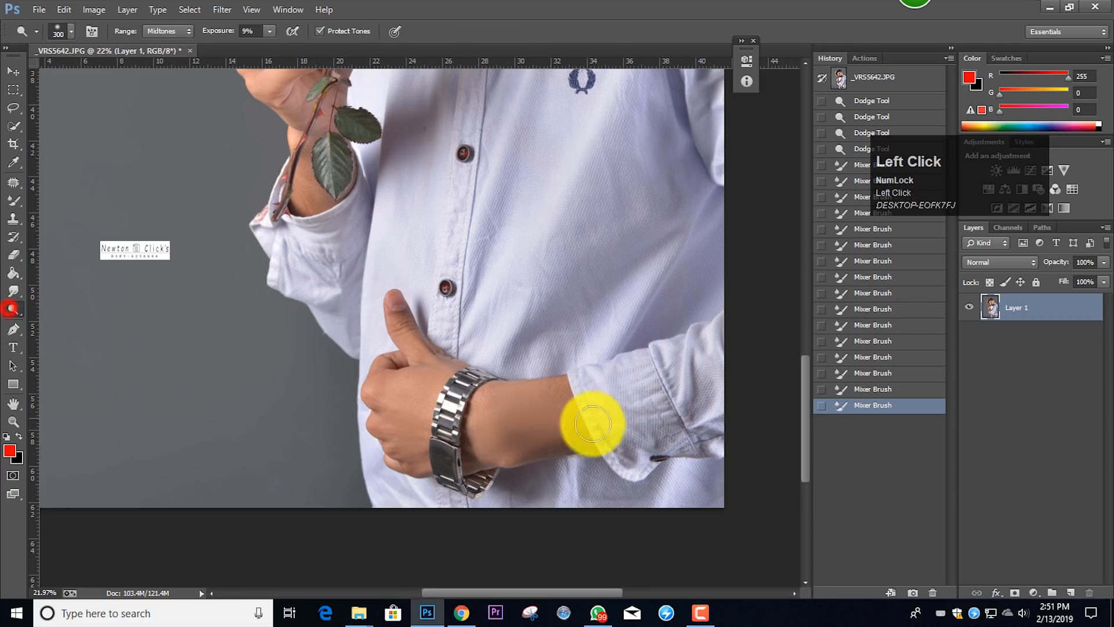
key("]")
key("]")
key("]")
left_click_drag(541, 436, 522, 444)
left_click_drag(517, 445, 503, 450)
left_click_drag(581, 438, 571, 445)
left_click_drag(578, 446, 534, 451)
left_click_drag(497, 450, 479, 451)
left_click(527, 441)
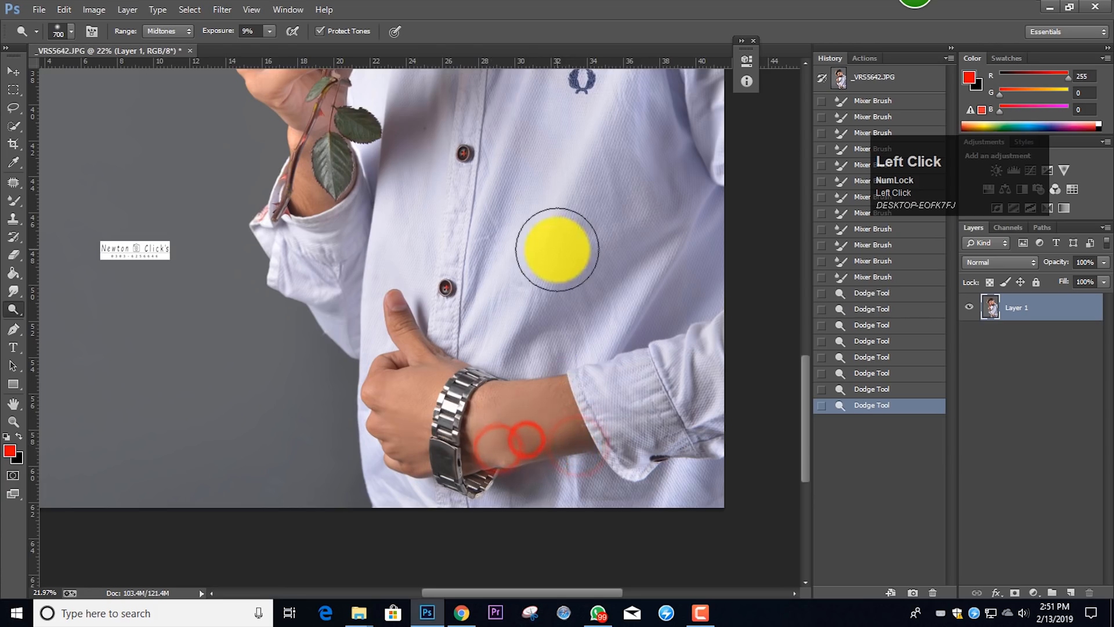
- Compare the forearm before and after dodging by undoing and restoring the latest Dodge strokes
scroll(555, 239, "down", 6)
key("ctrl+alt+z")
key("ctrl+alt+z")
key("ctrl+alt+z")
key("ctrl+alt+z")
key("ctrl+alt+z")
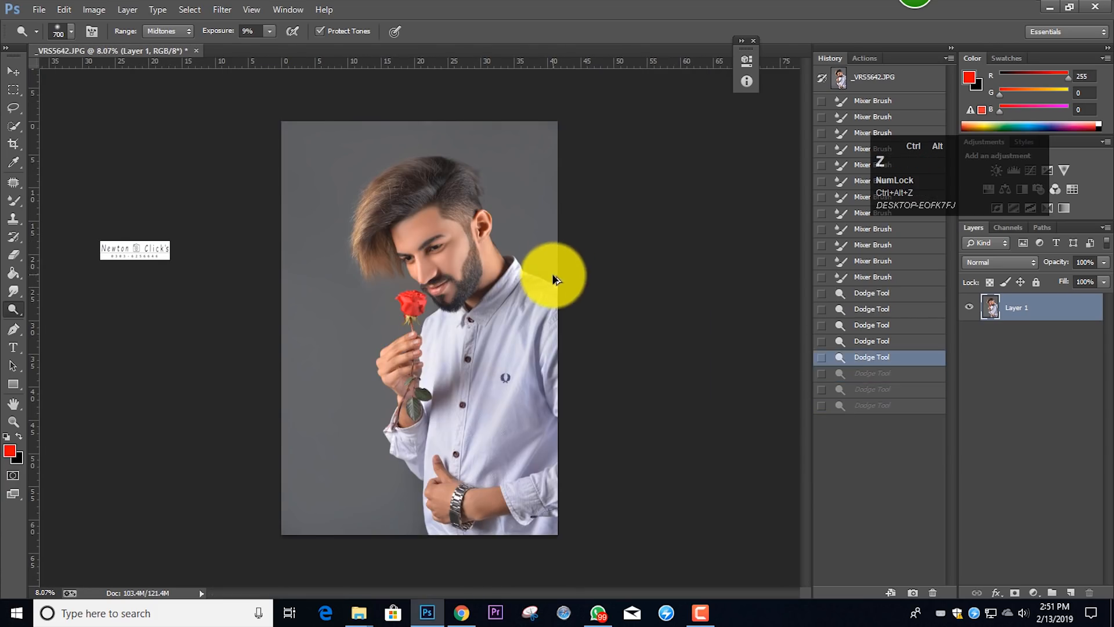
scroll(513, 510, "up", 3)
key("ctrl+shift+z")
key("ctrl+shift+z")
key("ctrl+shift+z")
key("ctrl+shift+z")
key("ctrl+shift+z")
scroll(465, 194, "down", 2)
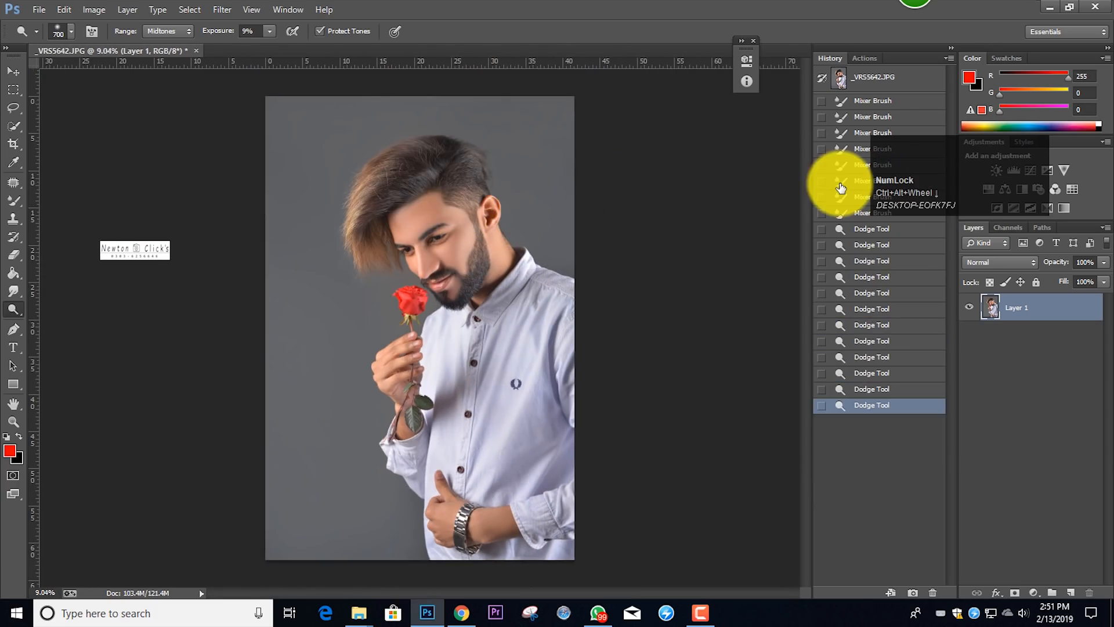